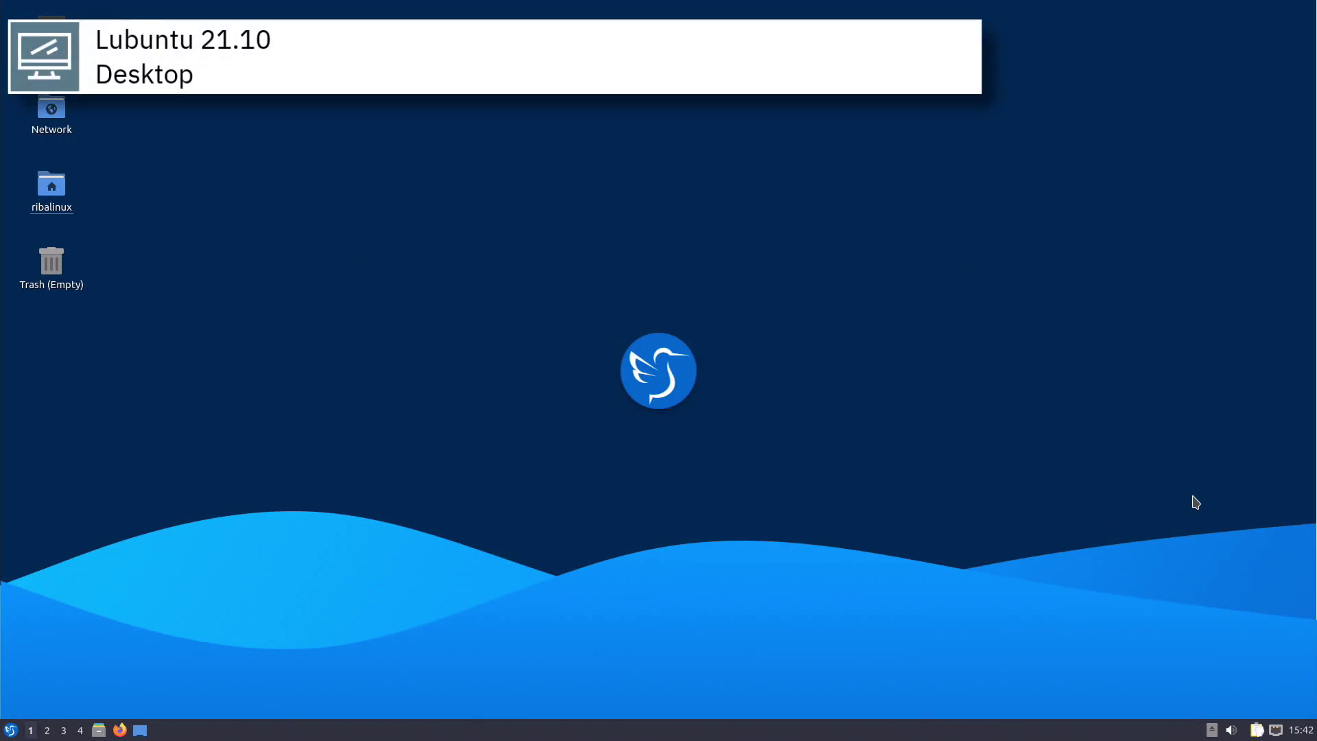
Look at the clock's calendar and the list of network connections, closing each one
left_click(1298, 732)
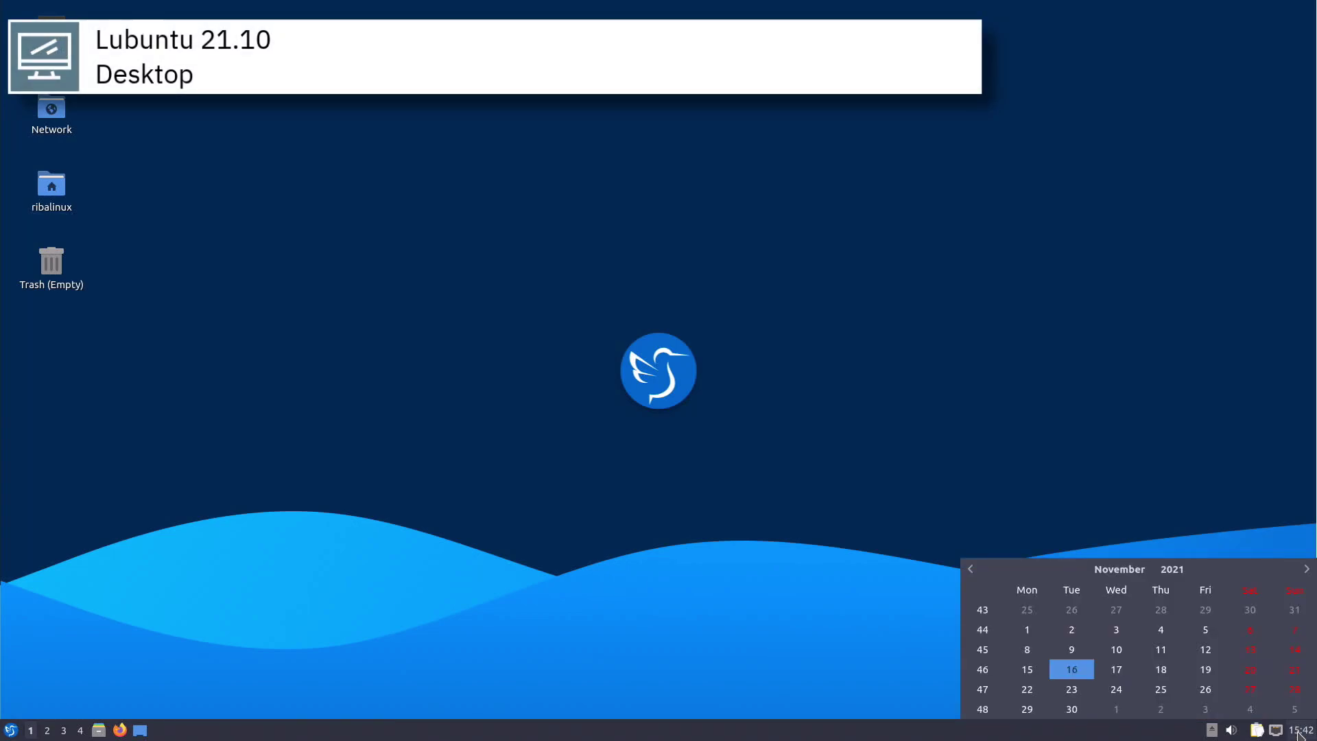
left_click(1297, 732)
left_click(1280, 730)
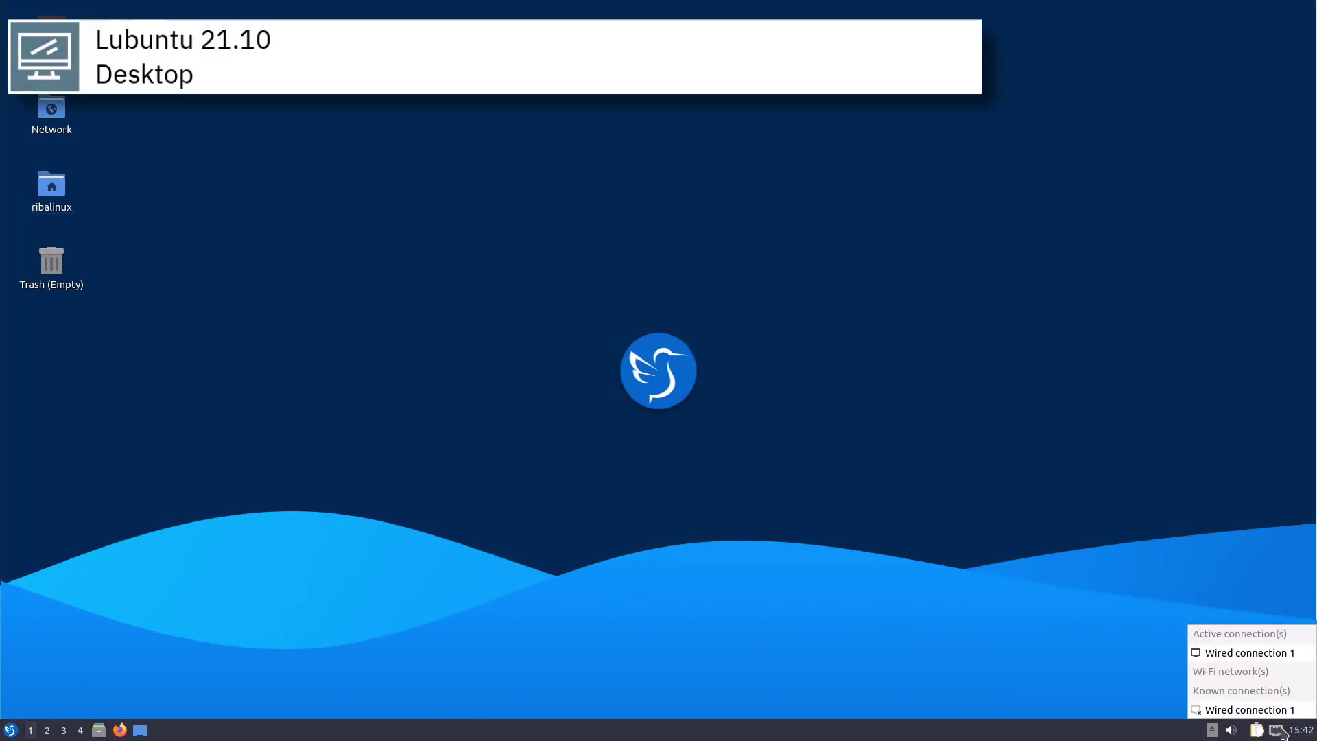
left_click(1281, 731)
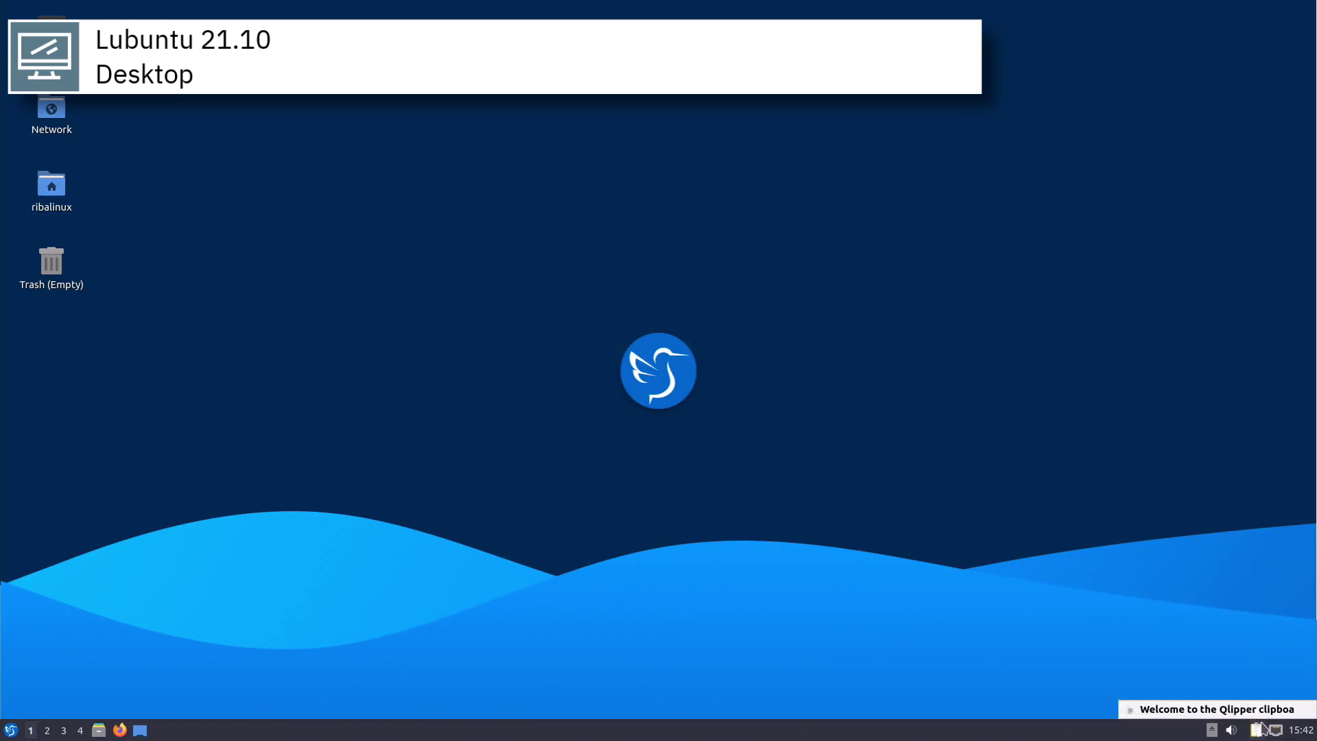
Check the volume mixer and removable devices in the system tray, and the desktop's context menu
left_click(1231, 730)
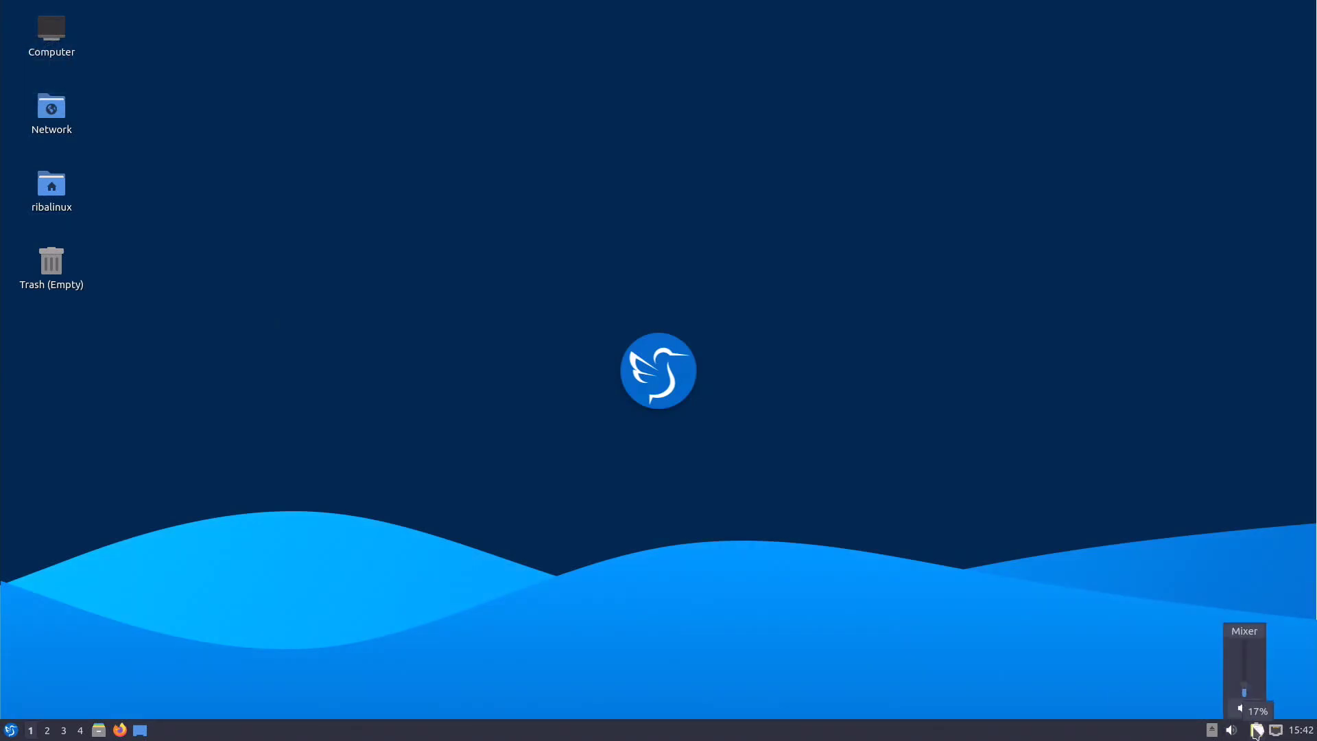
mouse_move(1249, 683)
left_mouse_down()
mouse_move(1249, 647)
mouse_move(1250, 668)
left_mouse_up()
left_click(1212, 731)
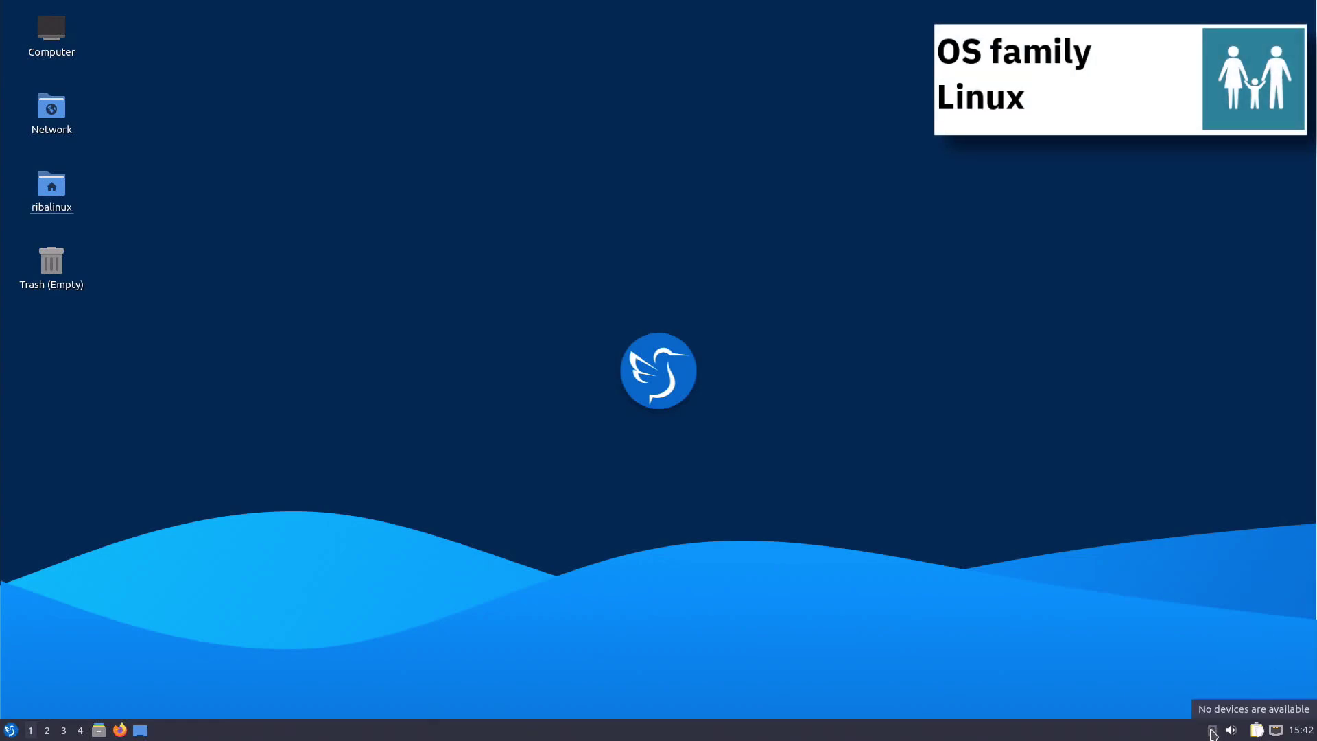
left_click(1189, 651)
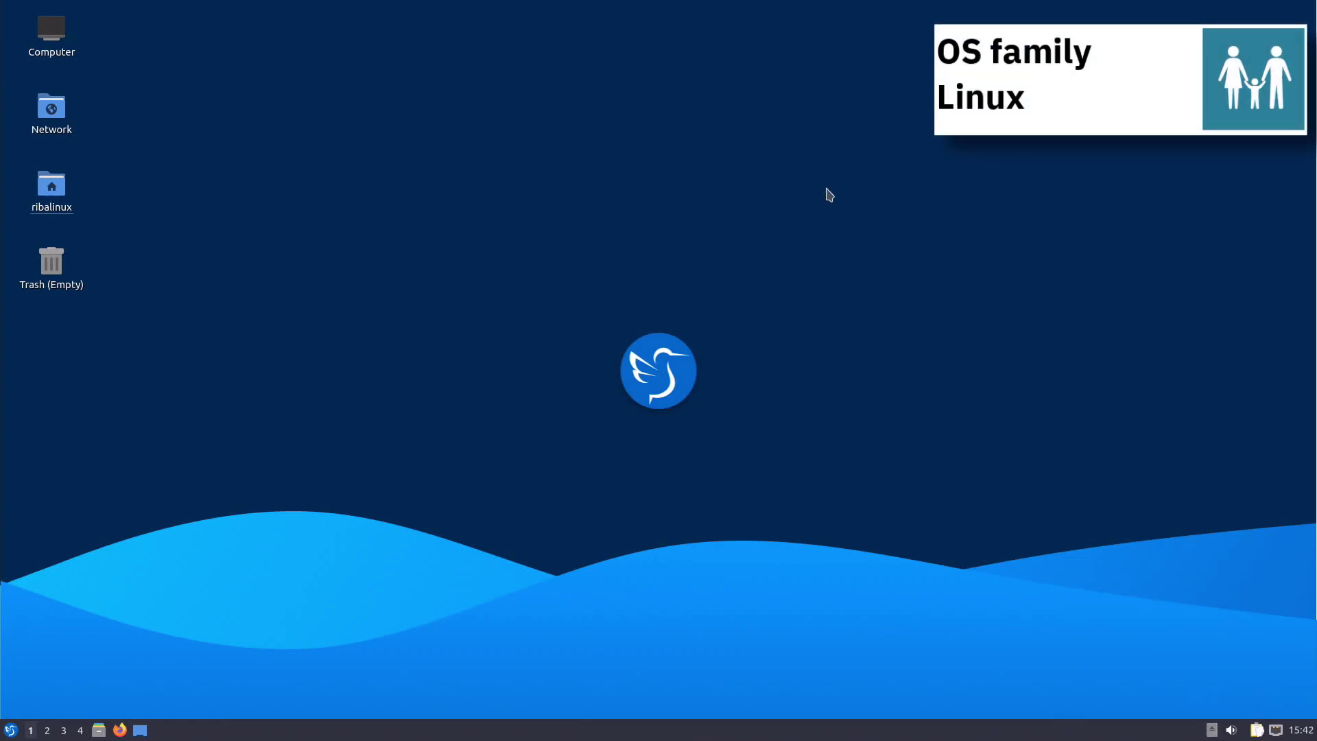
right_click(861, 151)
left_click(674, 288)
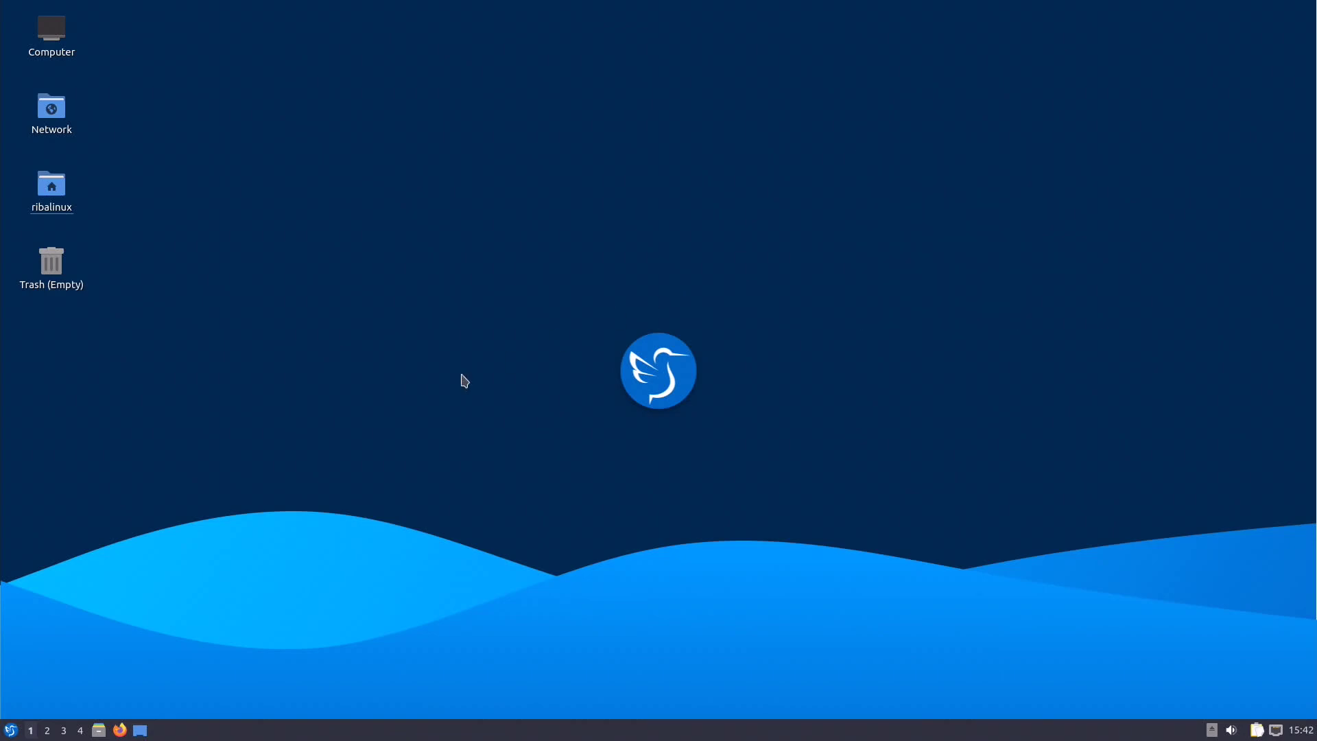
Request a system shutdown from the session leave options and decline the confirmation
left_click(10, 732)
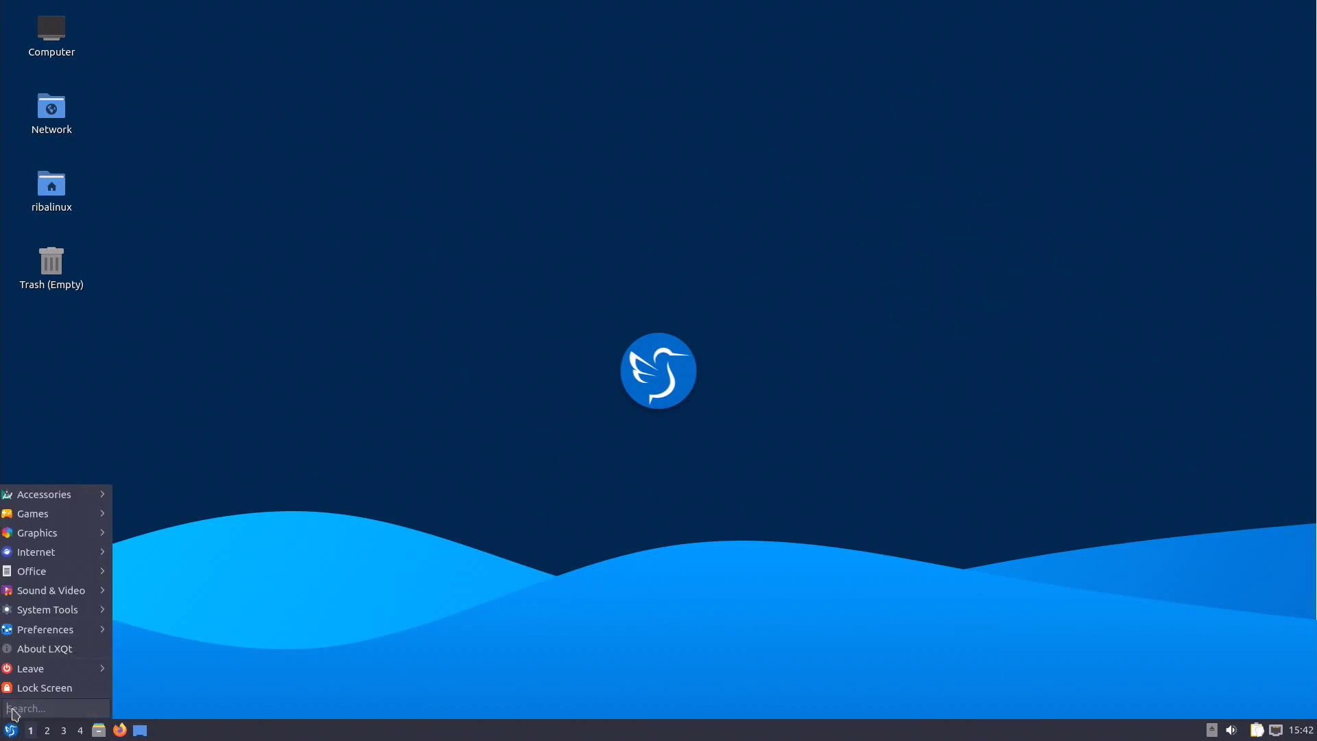
mouse_move(18, 673)
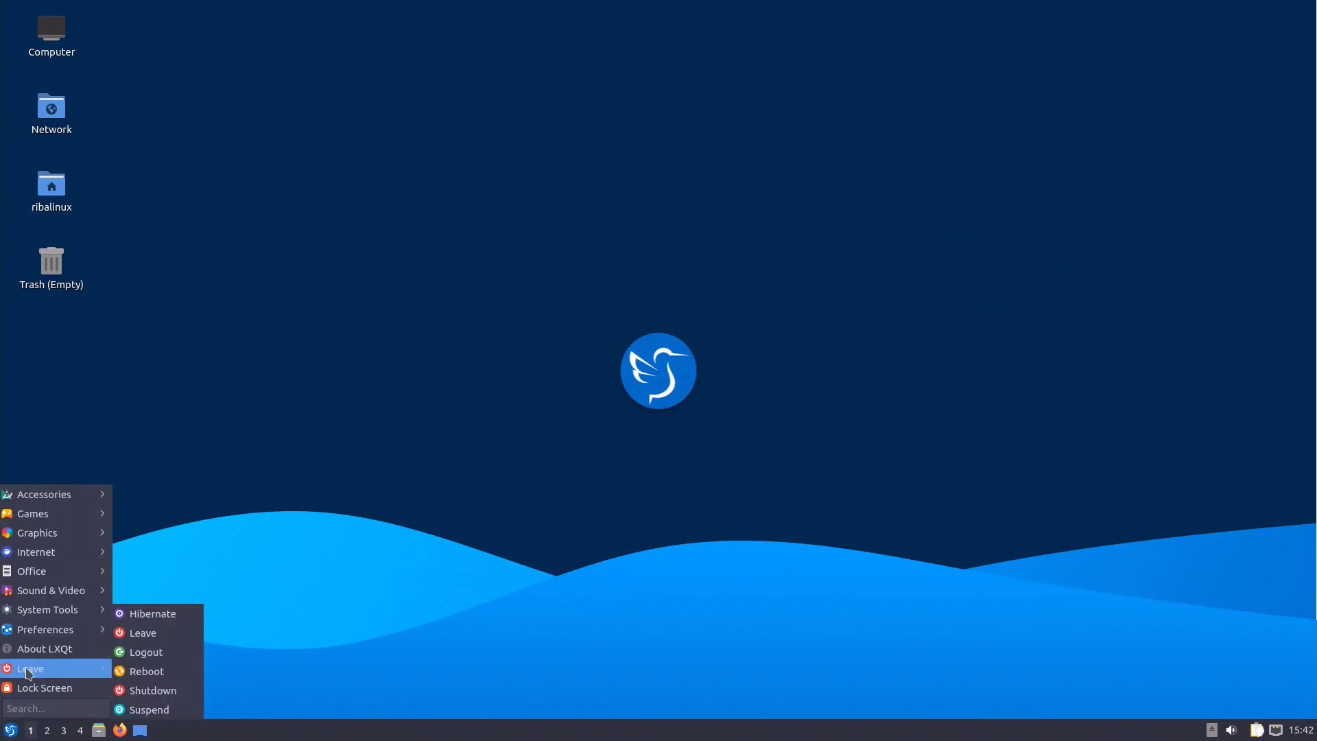
left_click(153, 690)
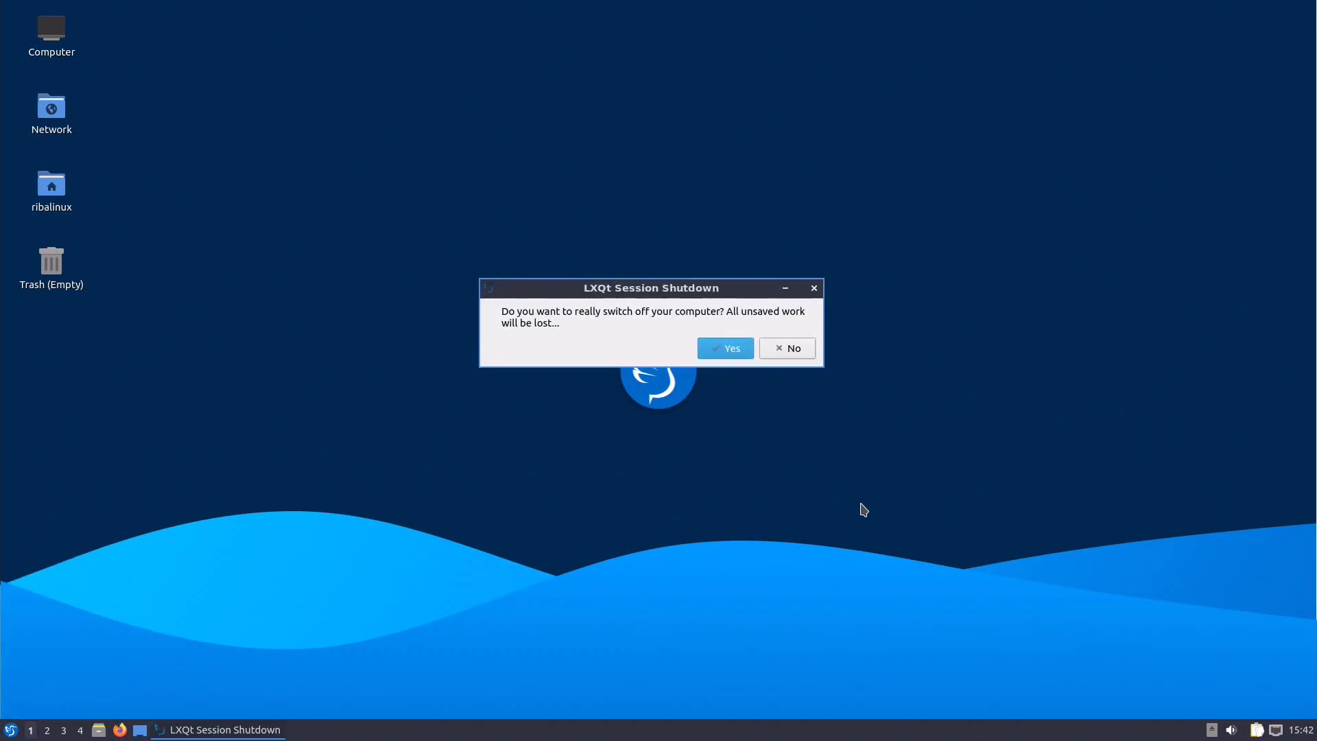
left_click(787, 352)
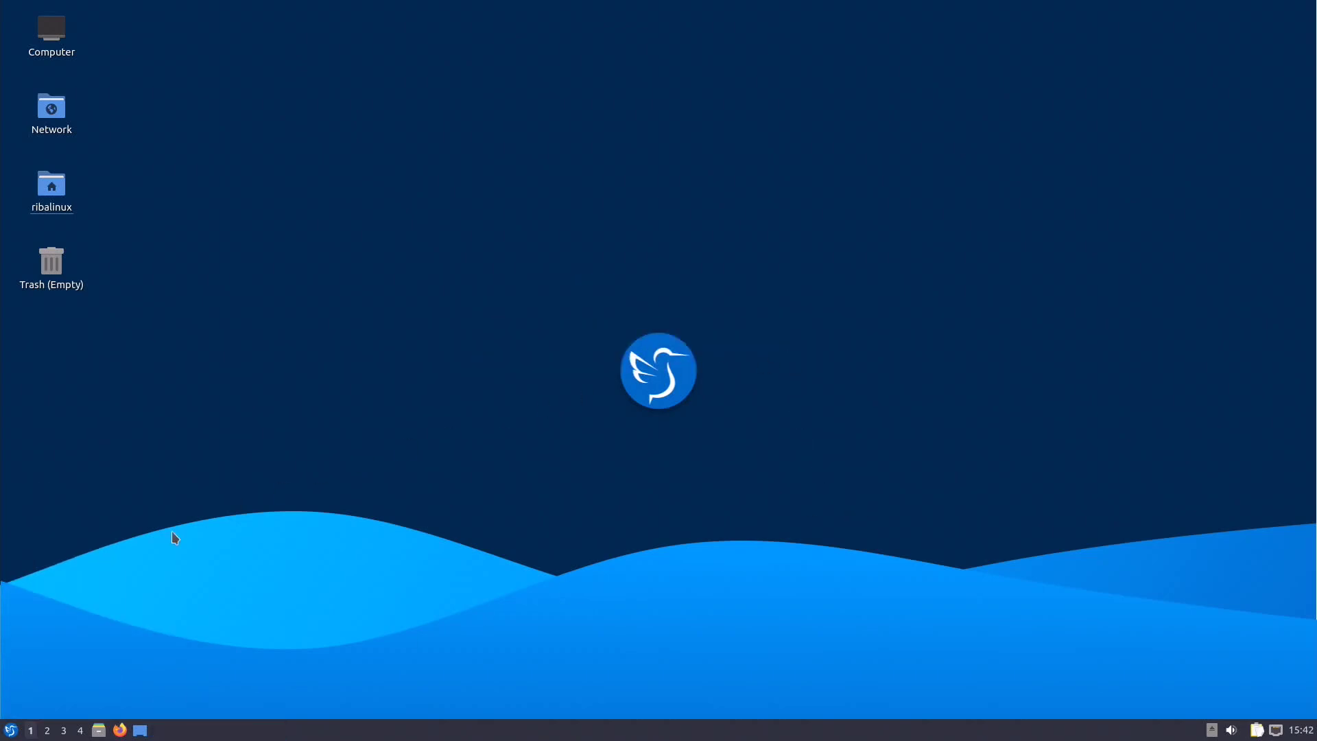
Launch QTerminal by searching for "term", and open the home folder in a file manager window overlapping the terminal
left_click(11, 730)
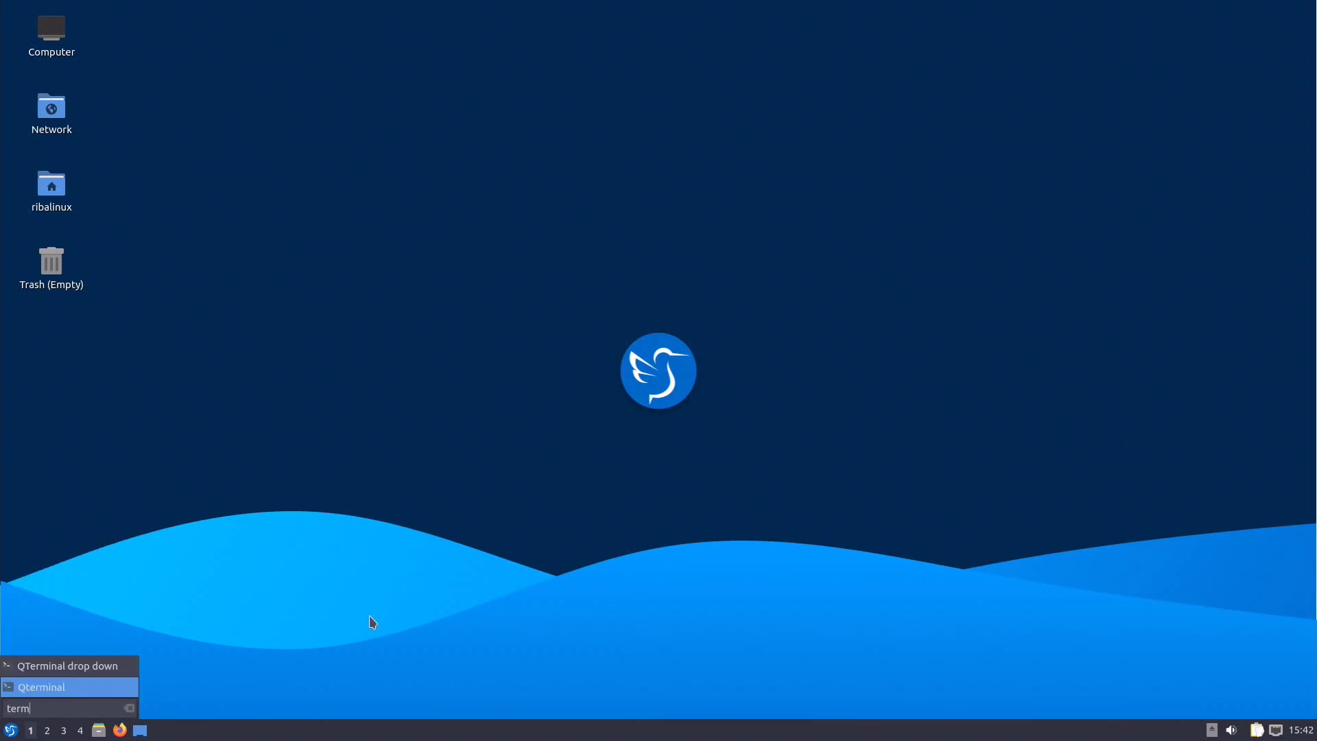
left_click(115, 690)
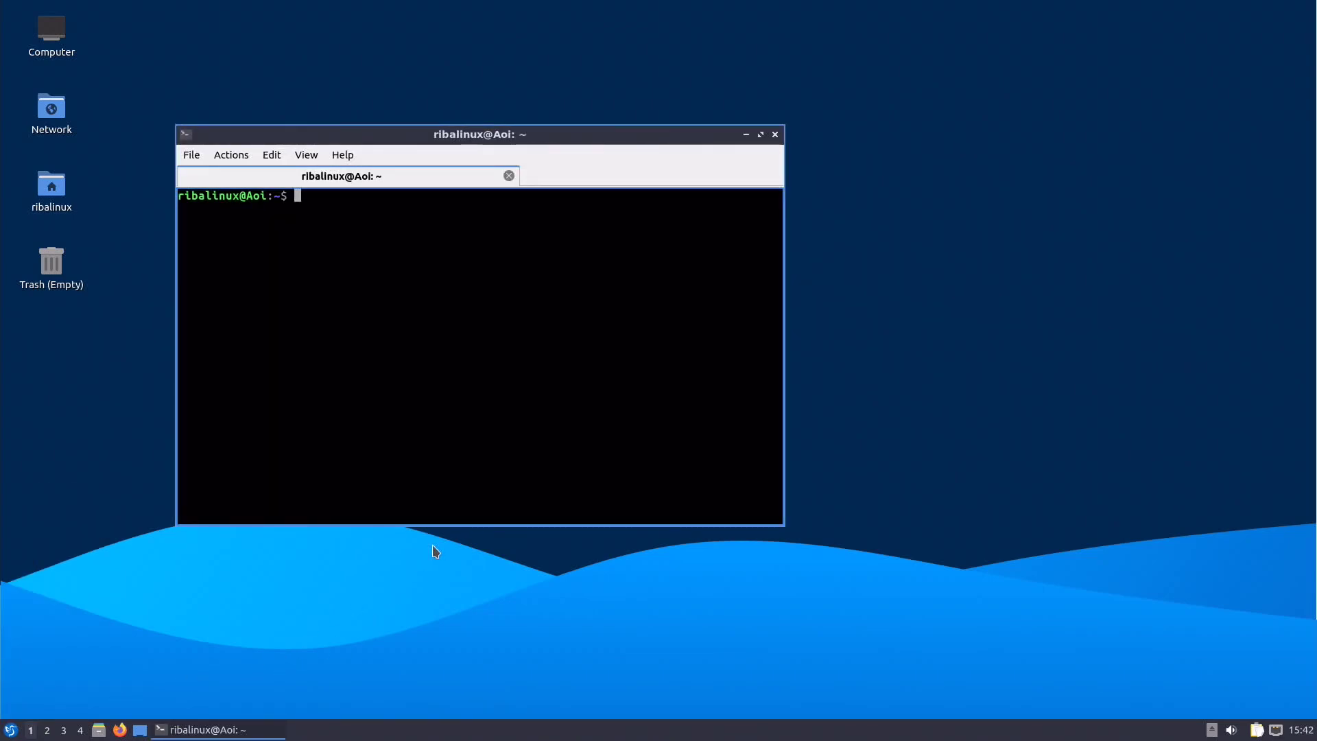
double_click(52, 186)
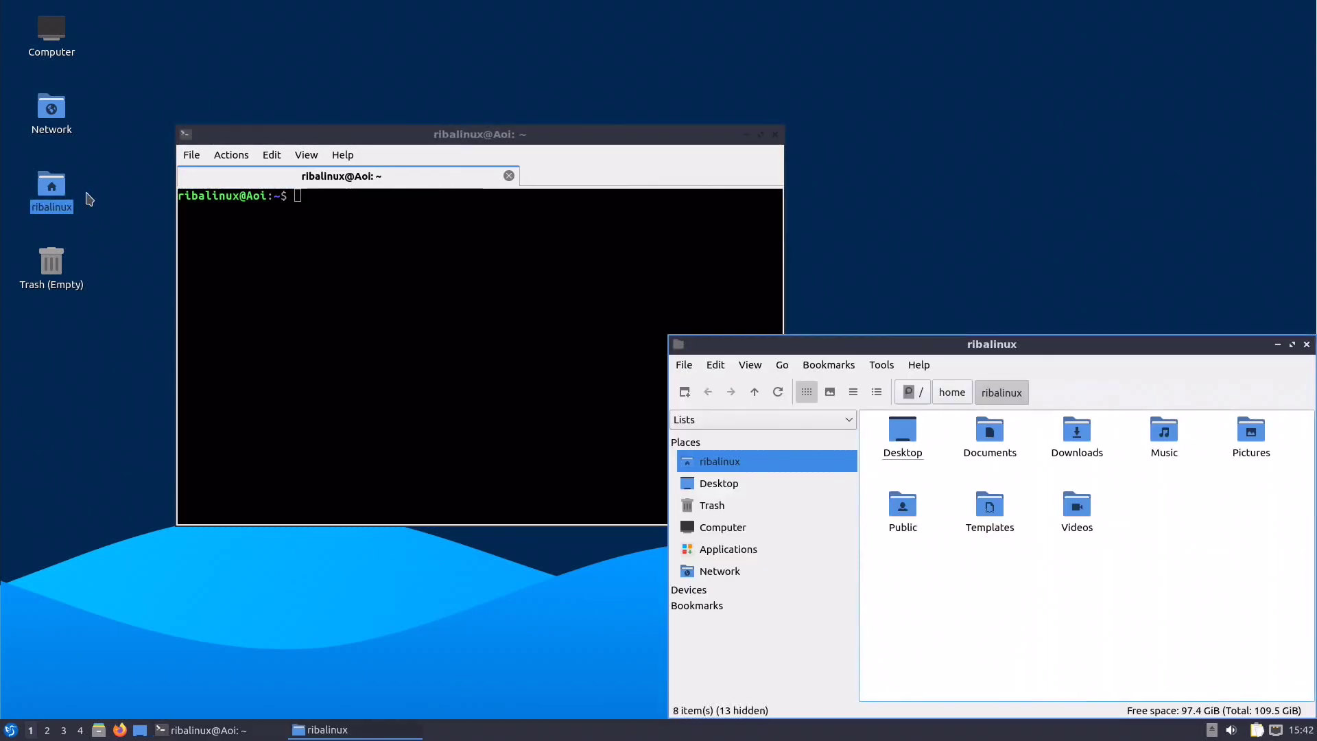
left_click_drag(1036, 348, 693, 253)
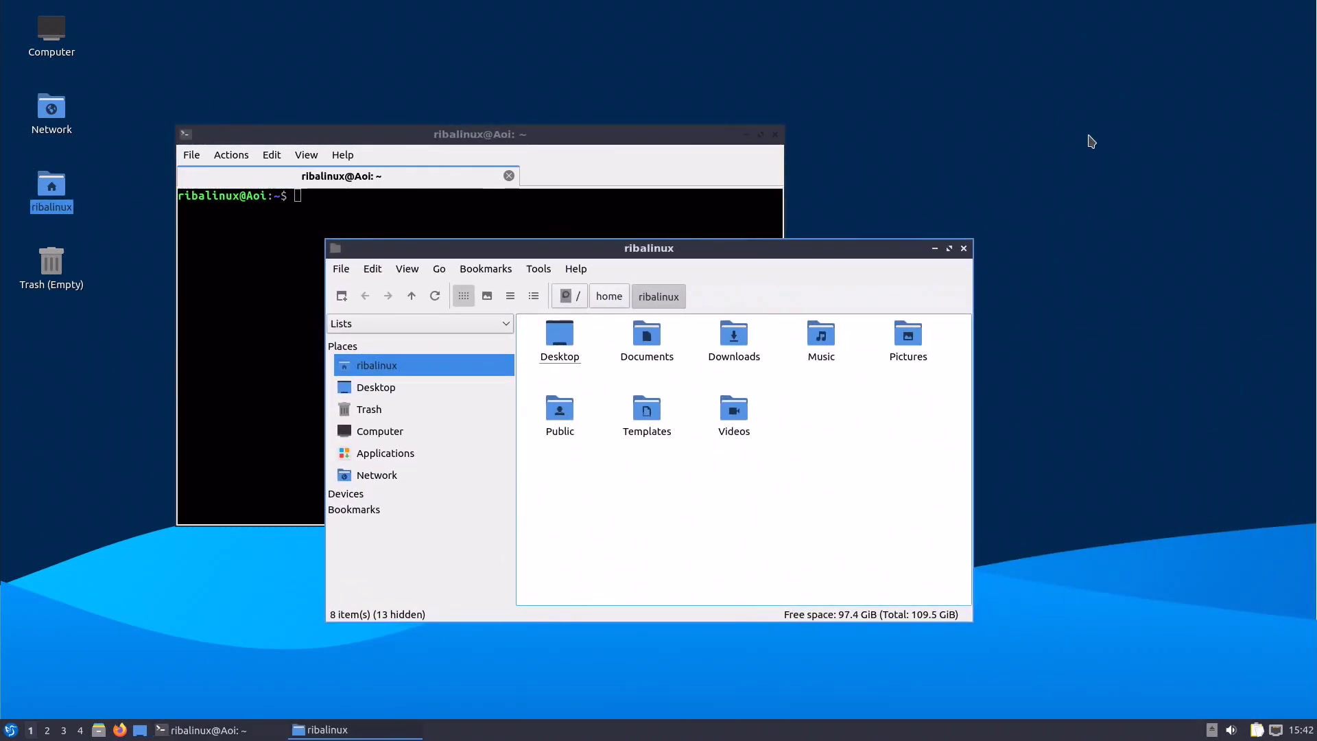
Cycle between the terminal and file manager windows, and close the terminal
key("alt+Tab")
key("alt+Tab")
key("alt+Tab")
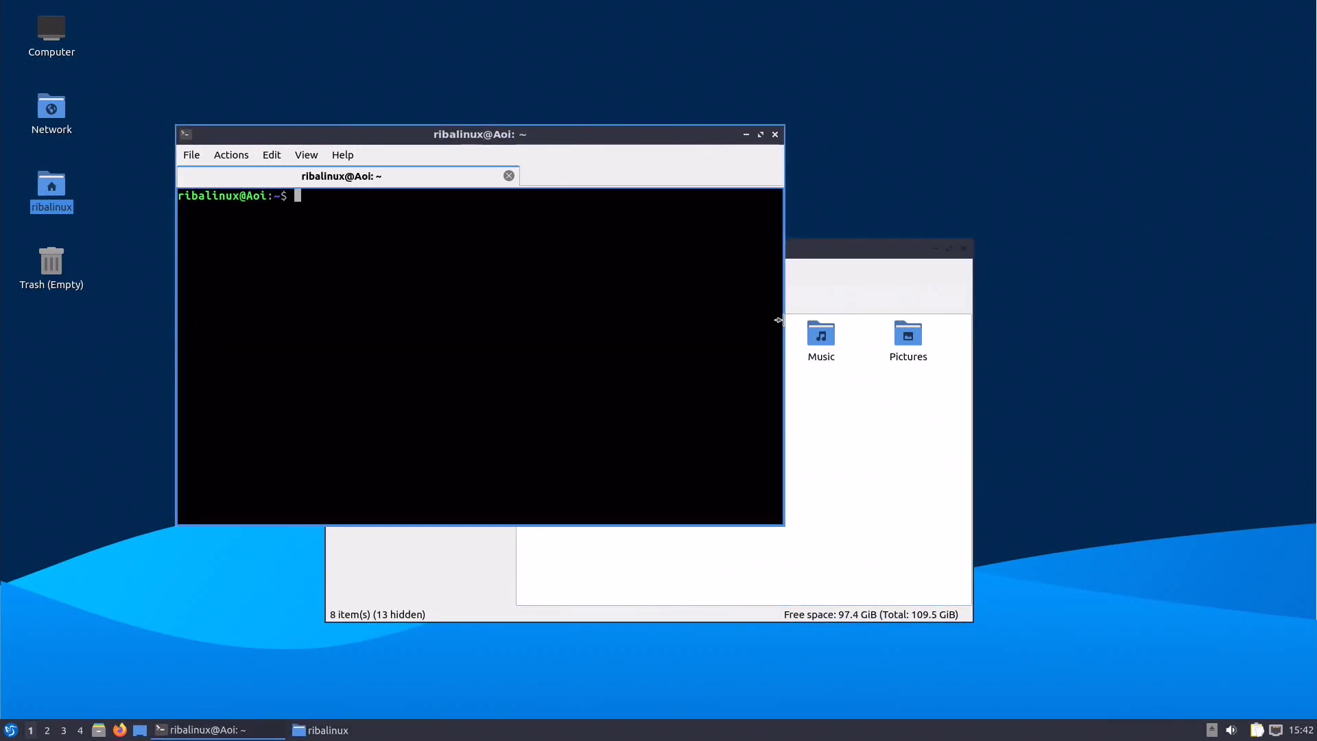
left_click(773, 138)
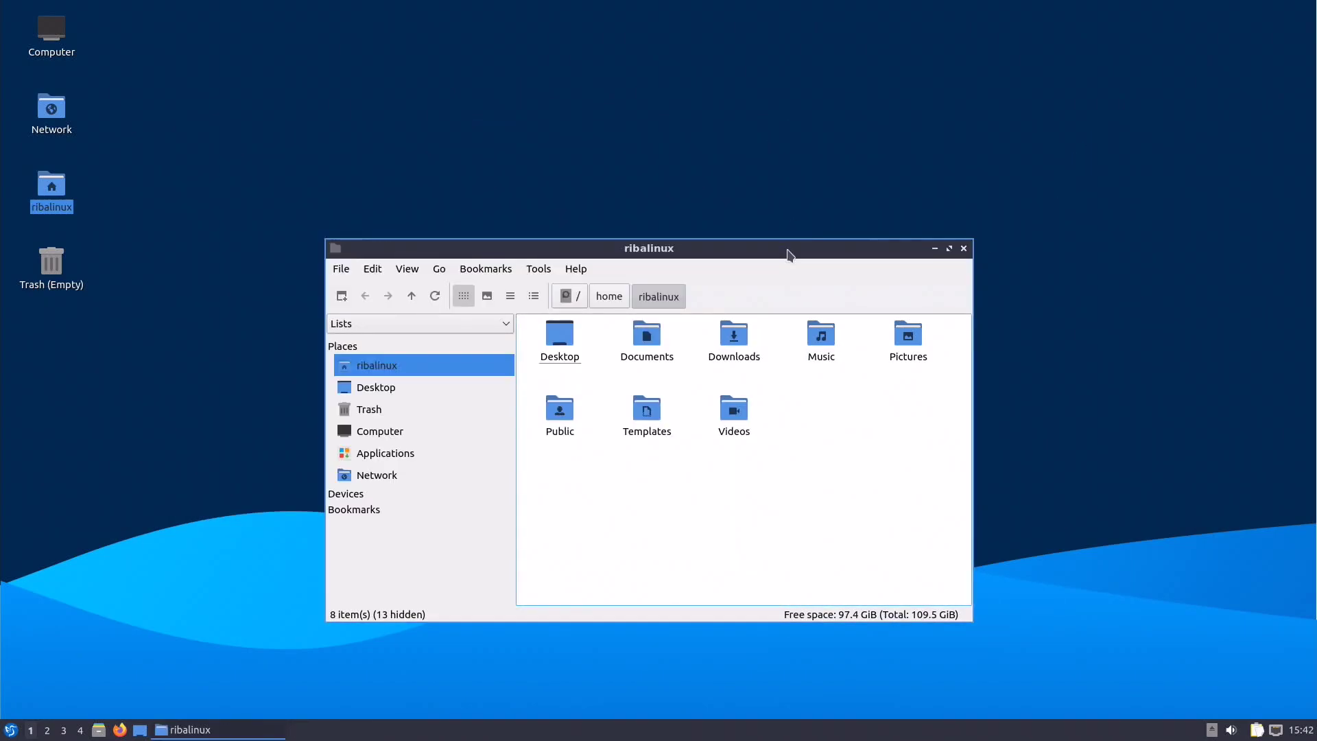
Move the file manager window nearer the desktop's upper left and try the detailed, compact and thumbnail views, ending in icon view
left_click_drag(787, 255, 666, 147)
left_click(649, 189)
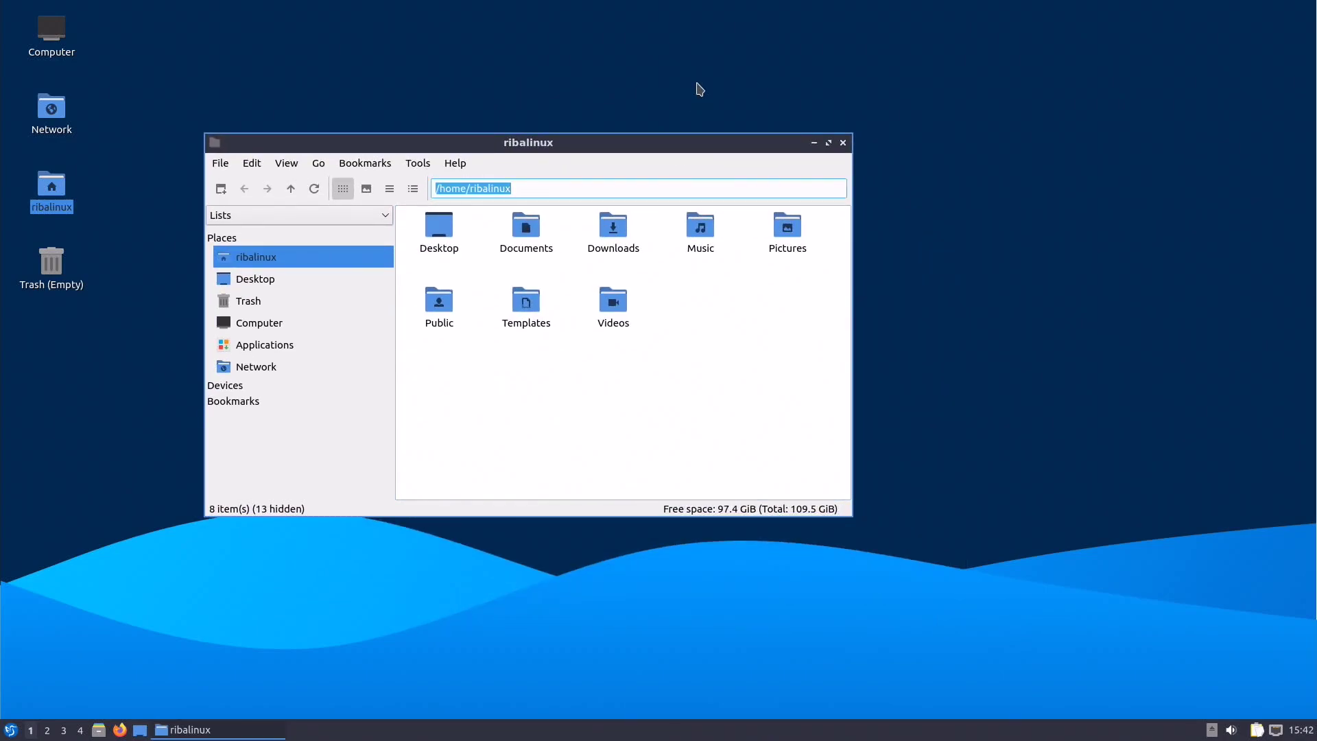
key("ctrl+4")
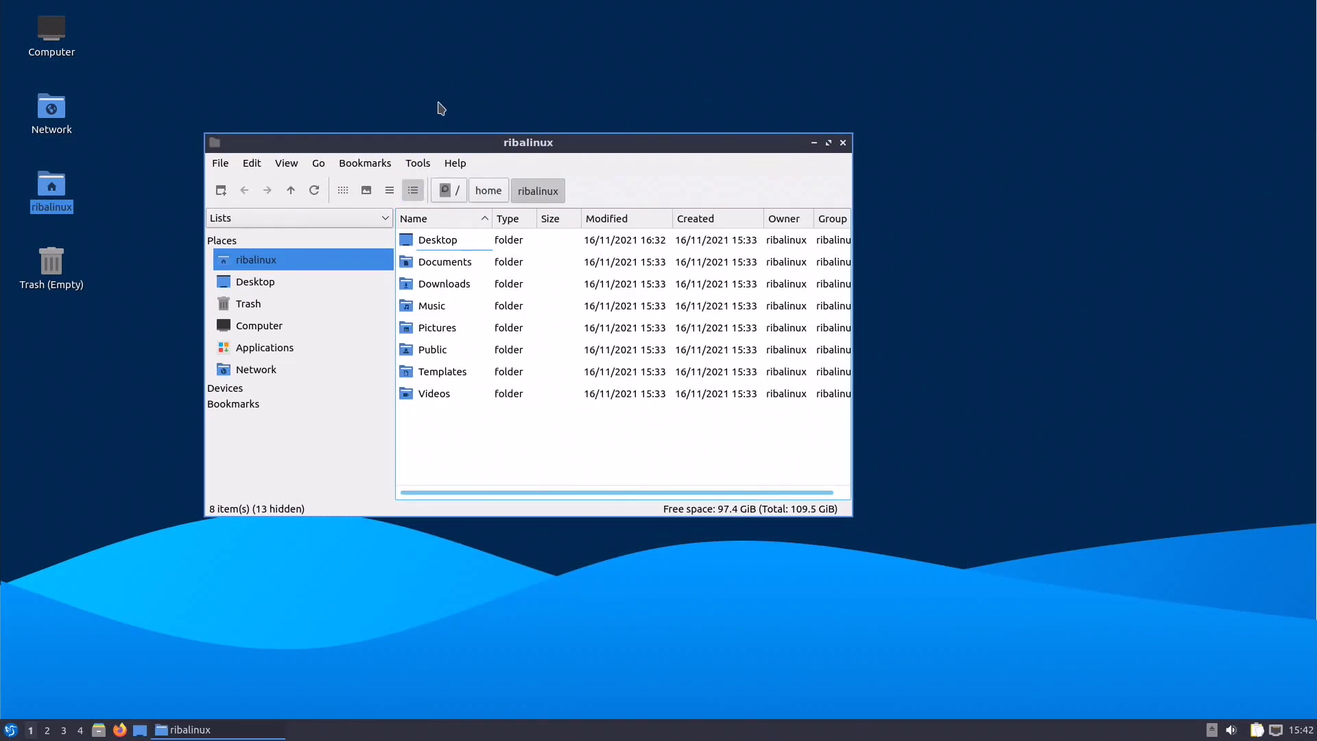
key("ctrl+3")
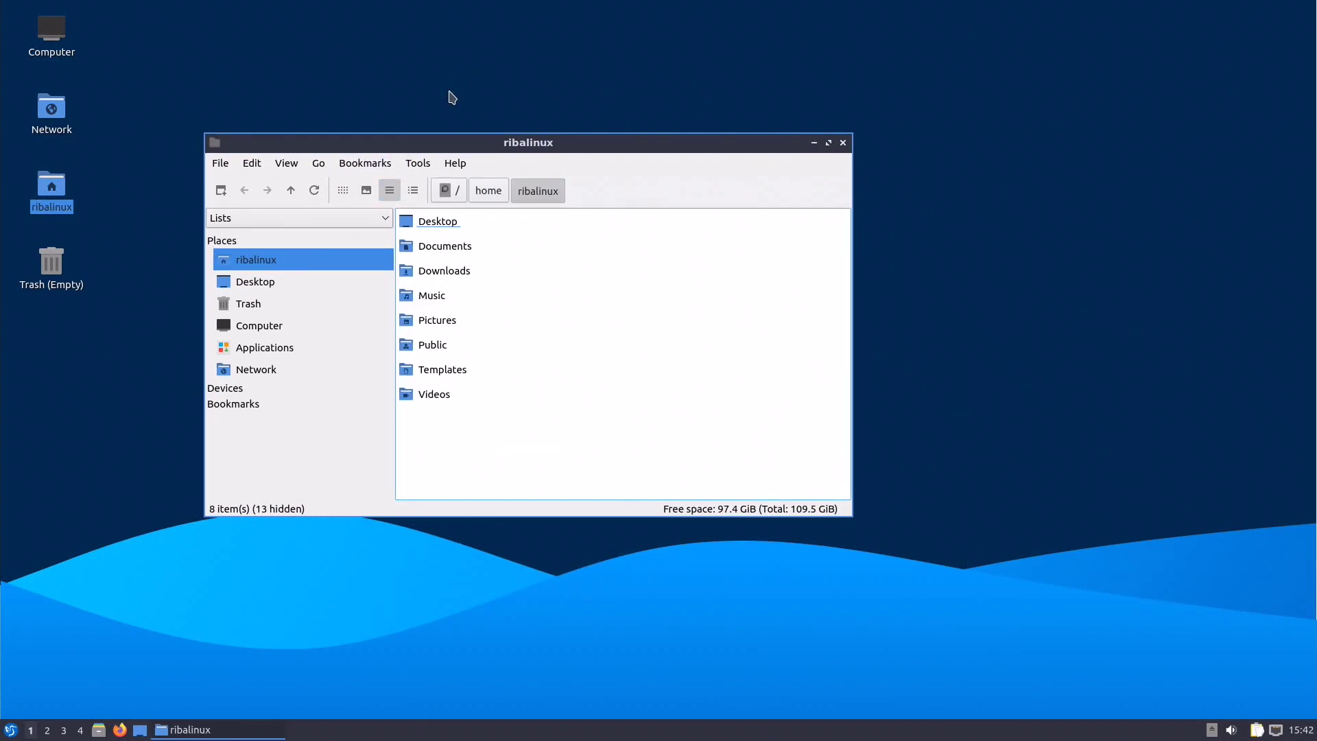
left_click(371, 193)
left_click(343, 190)
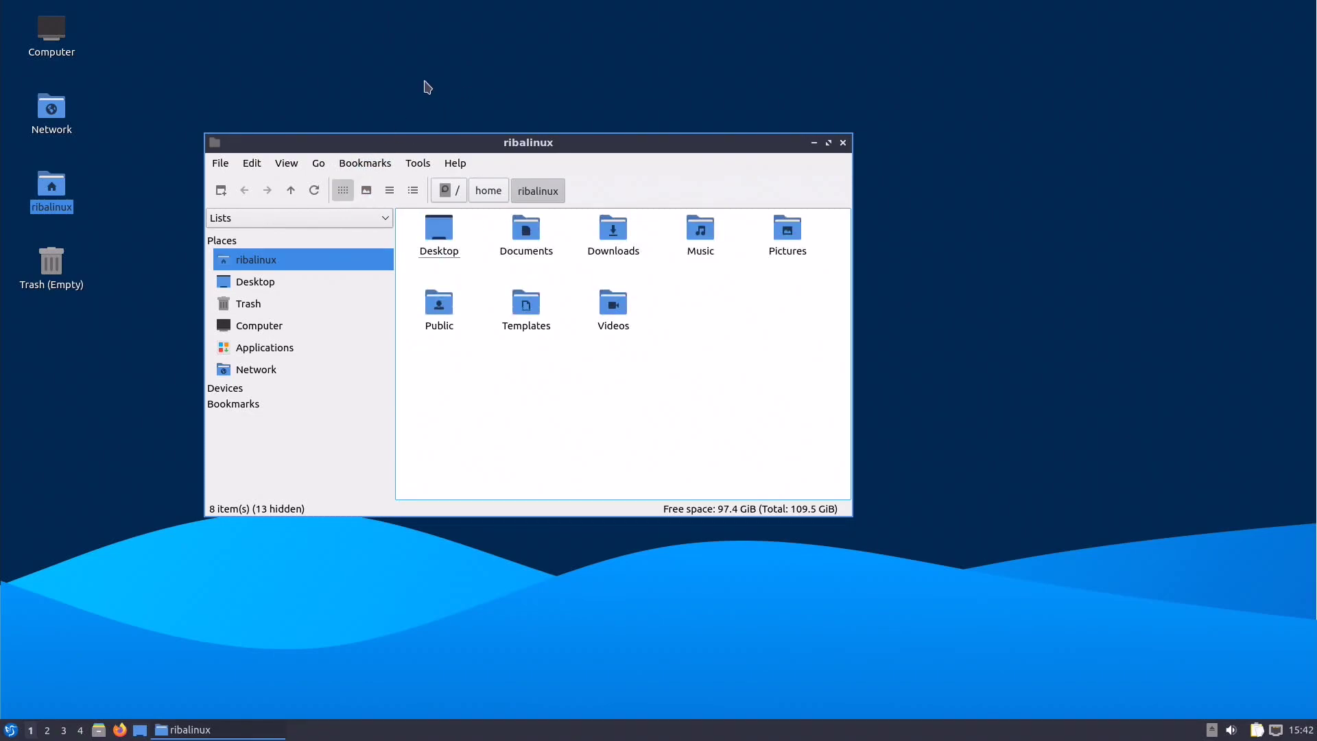
Switch the file manager's side pane to Directory Tree and back to Lists
left_click(384, 218)
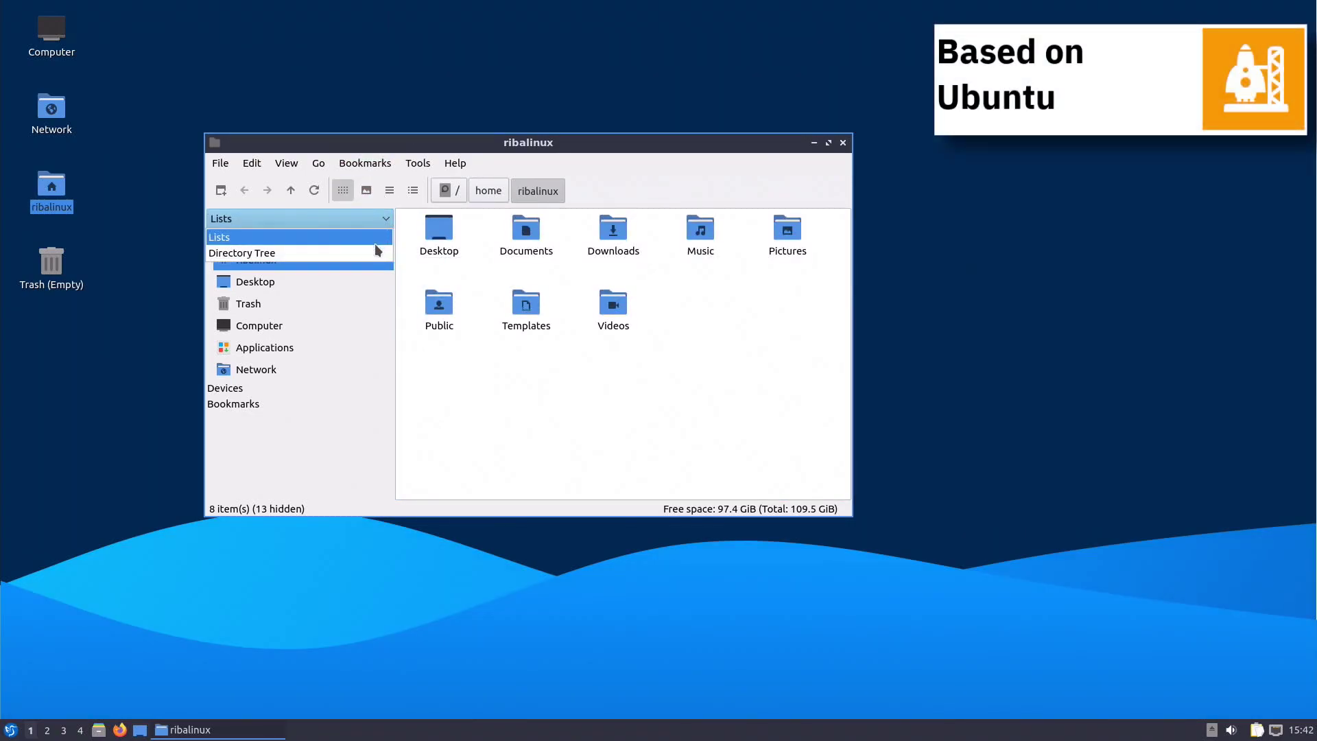
left_click(370, 252)
left_click(380, 219)
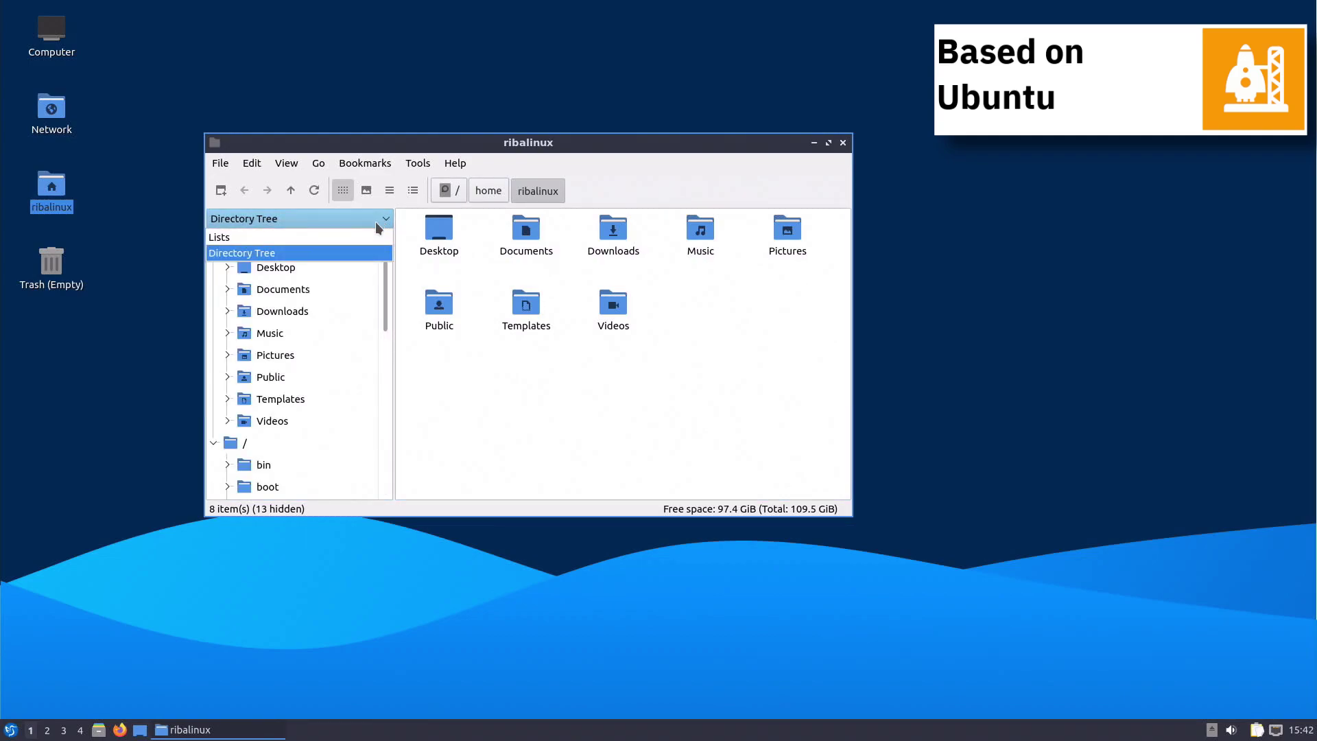
left_click(371, 237)
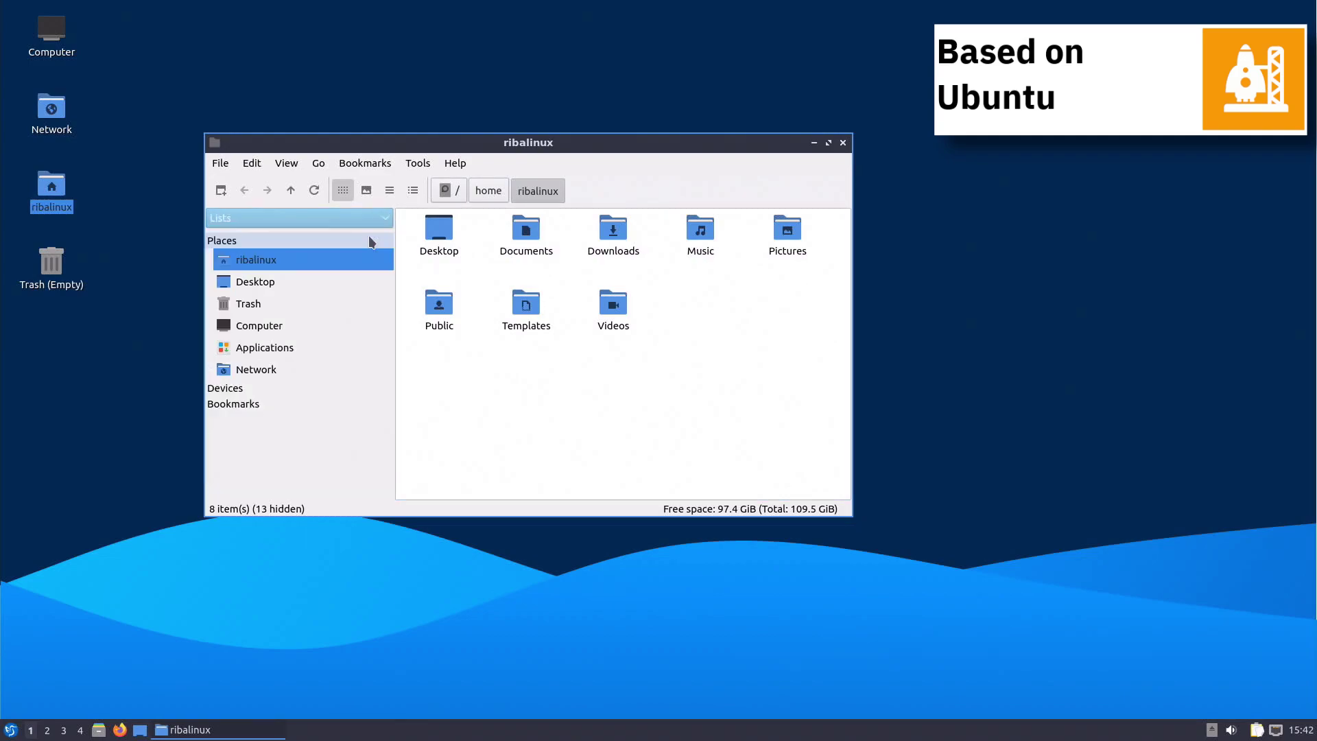
Maximize and restore the file manager window, and minimize it and bring it back
left_click(827, 143)
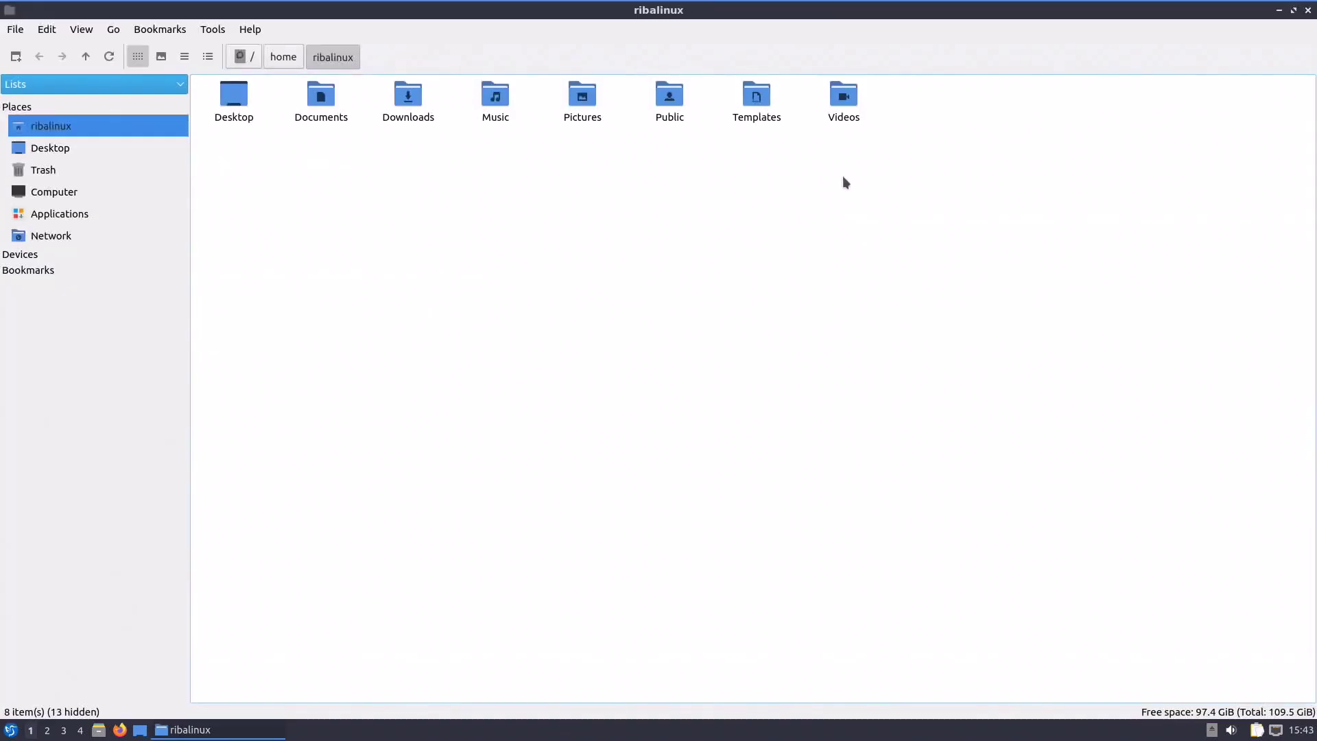
left_click(1294, 10)
left_click(814, 143)
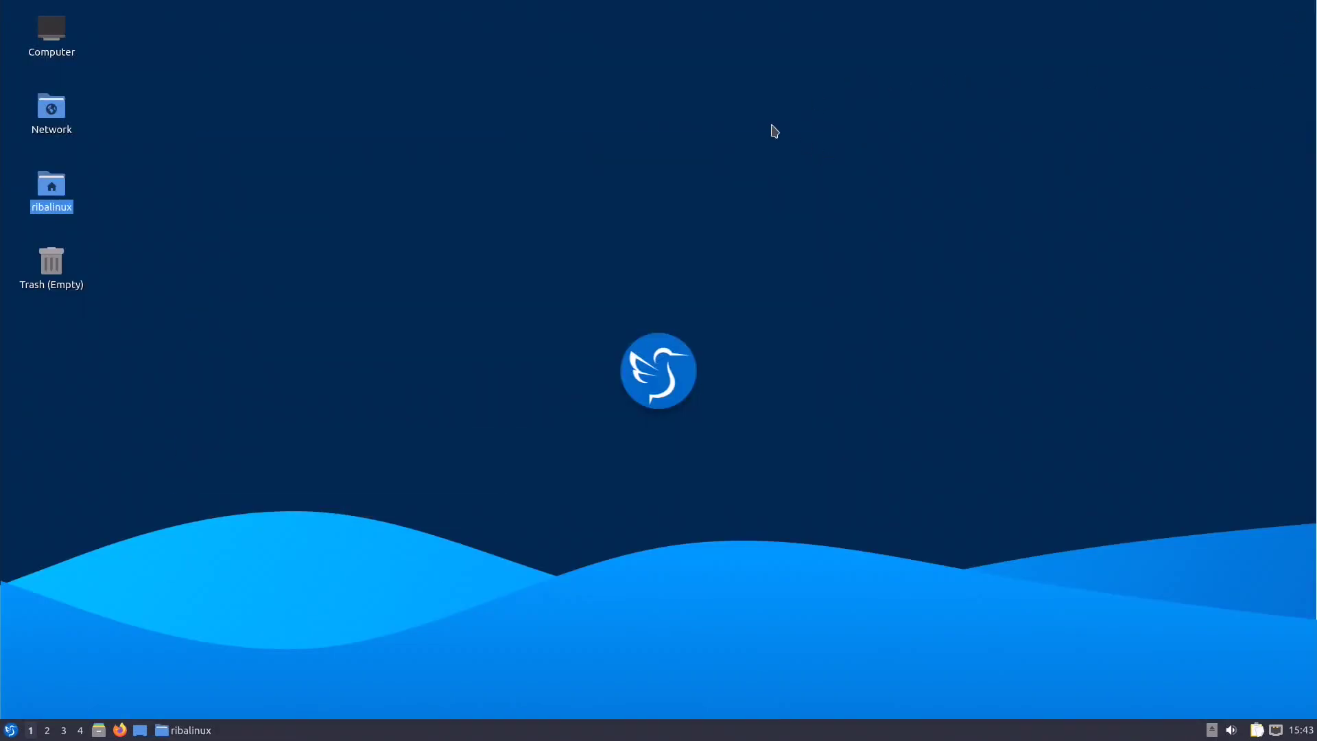
left_click(195, 730)
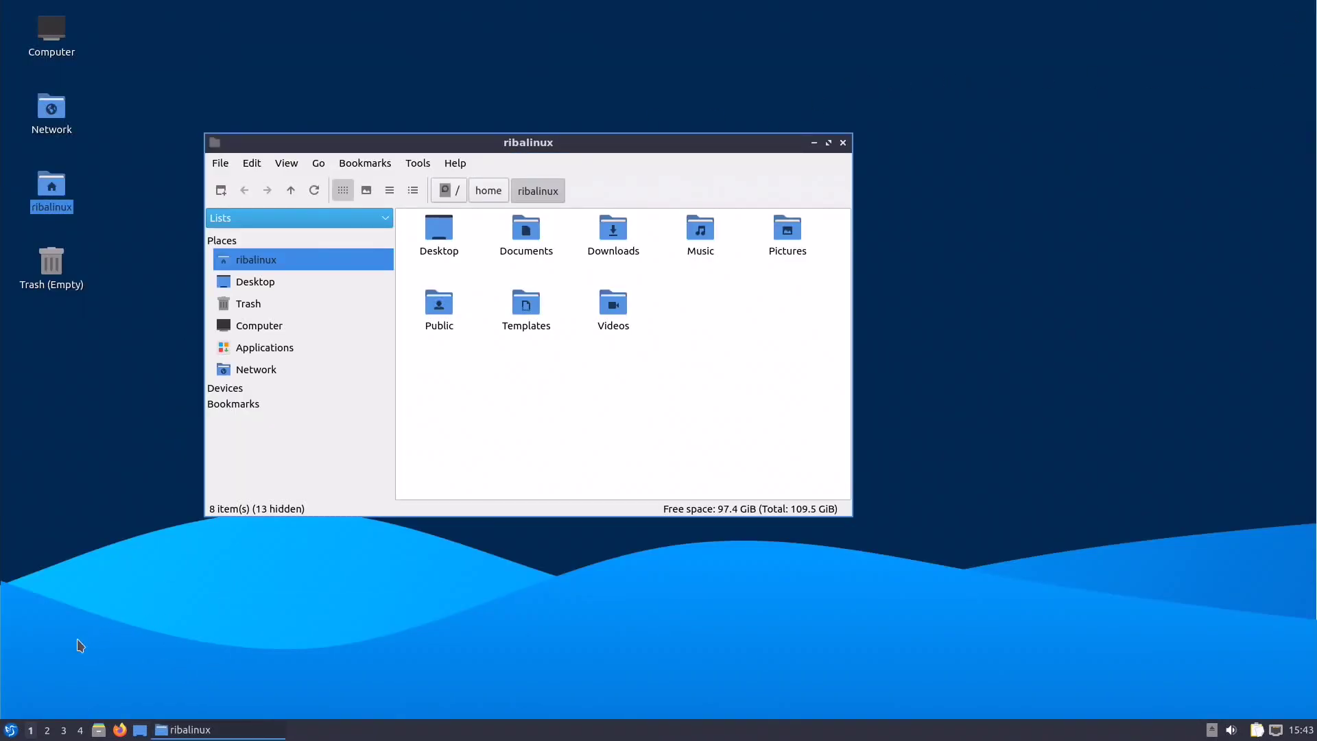
Switch to virtual desktop 2 and return to desktop 1
left_click(46, 730)
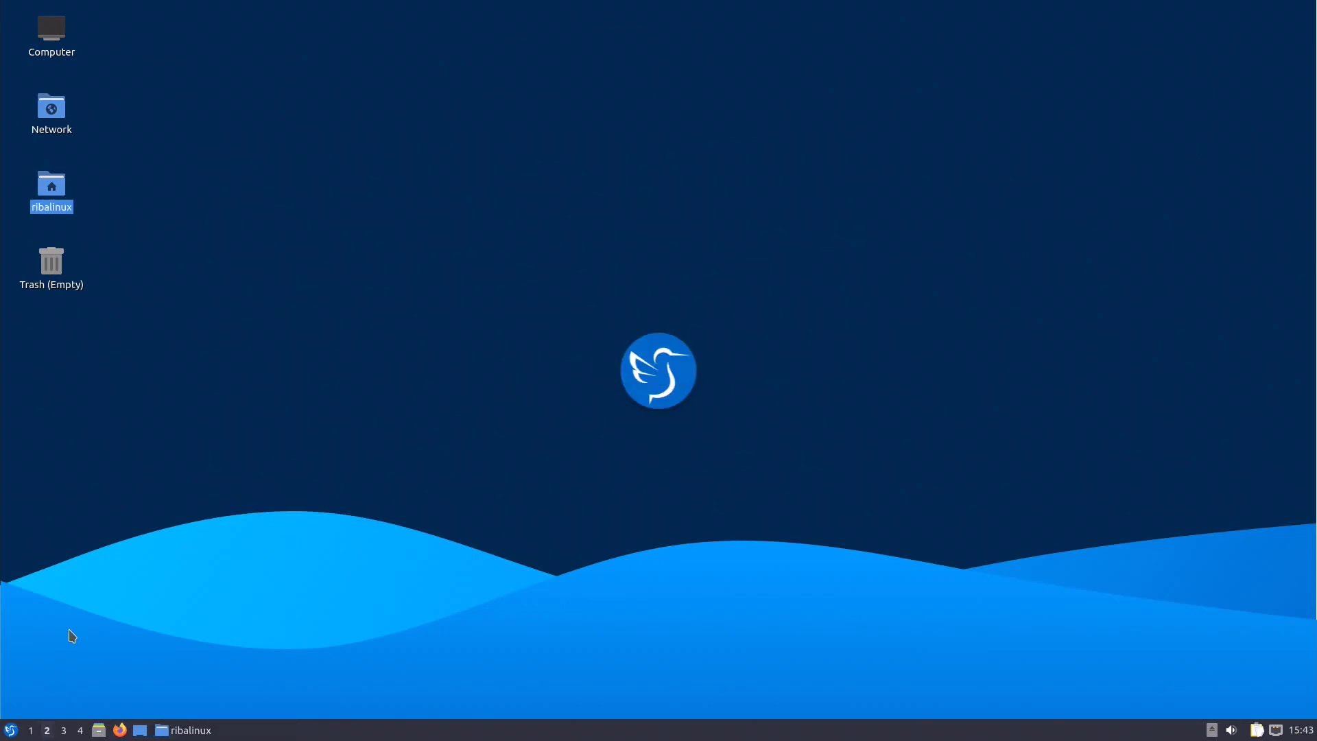
left_click(31, 730)
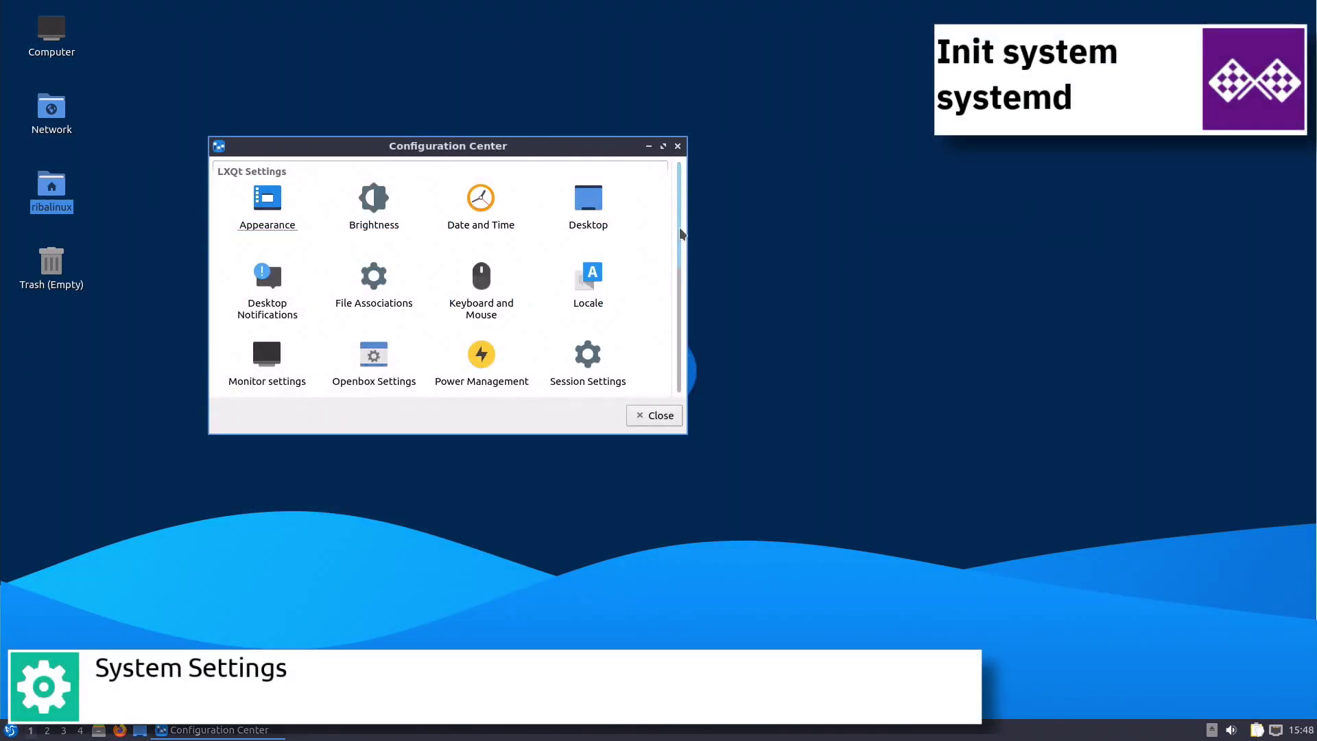
Browse the Configuration Center and review the Icons Theme, LXQt Theme, Font and Cursor pages of the appearance configuration
scroll(683, 234, "down", 5)
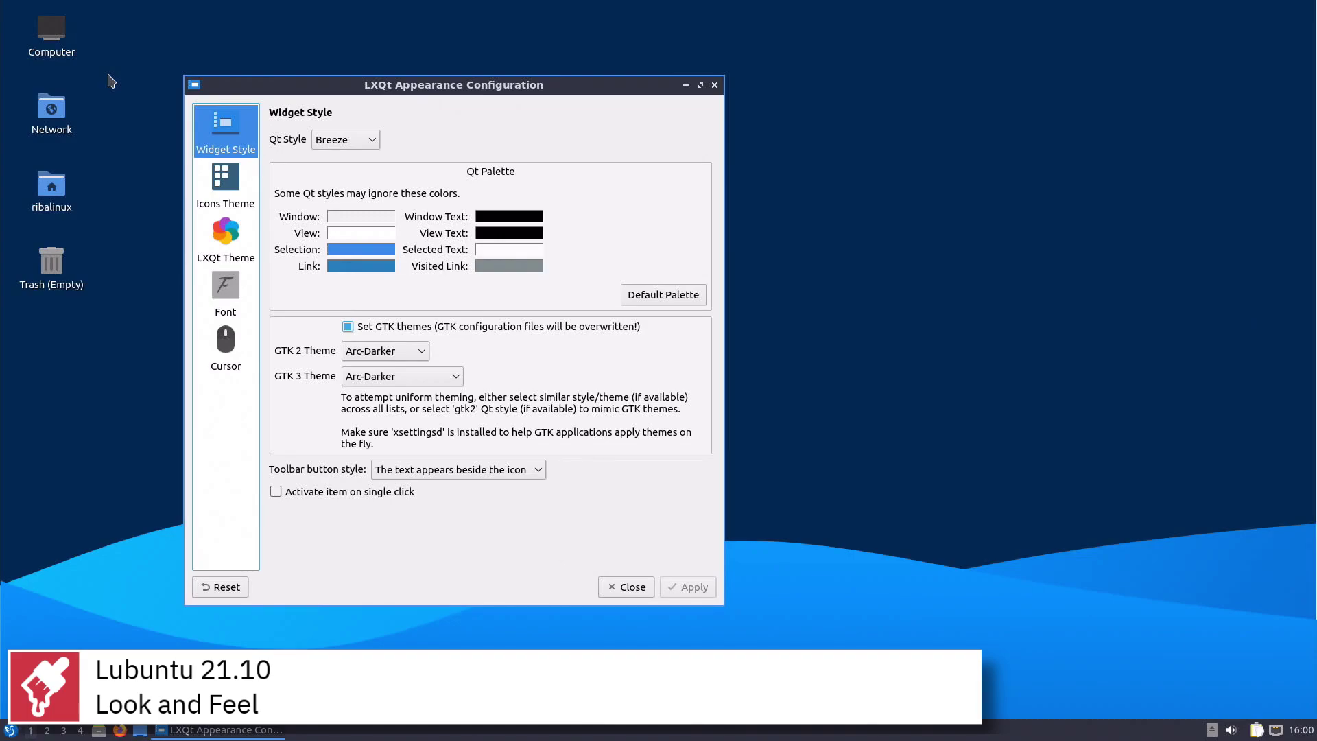
key("Down")
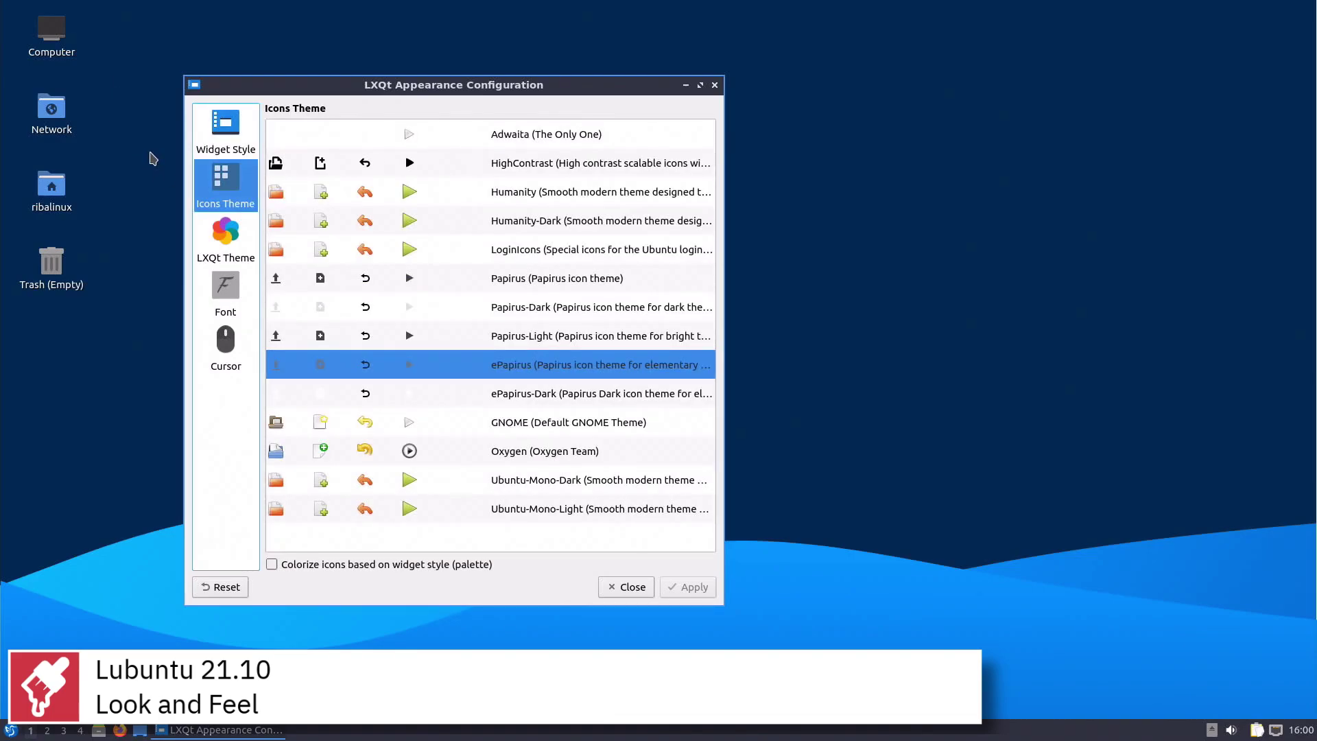
key("Down")
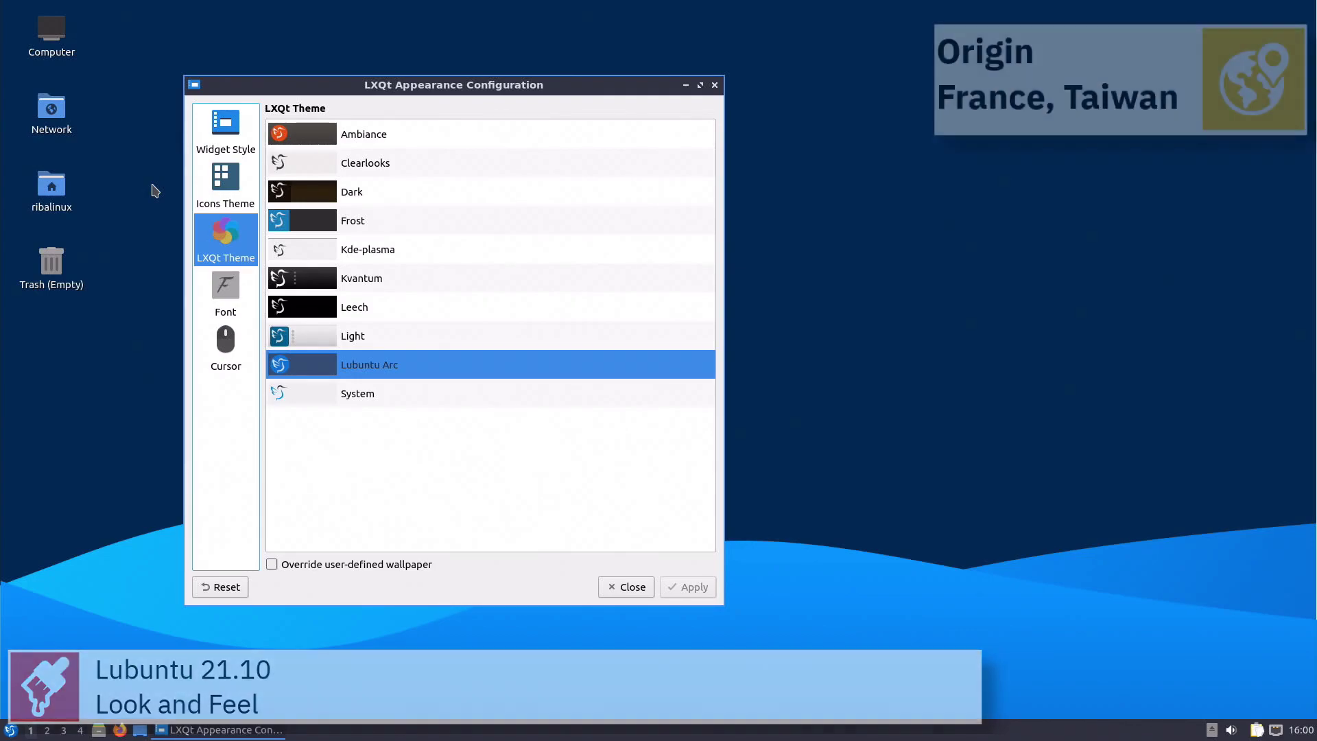
key("Down")
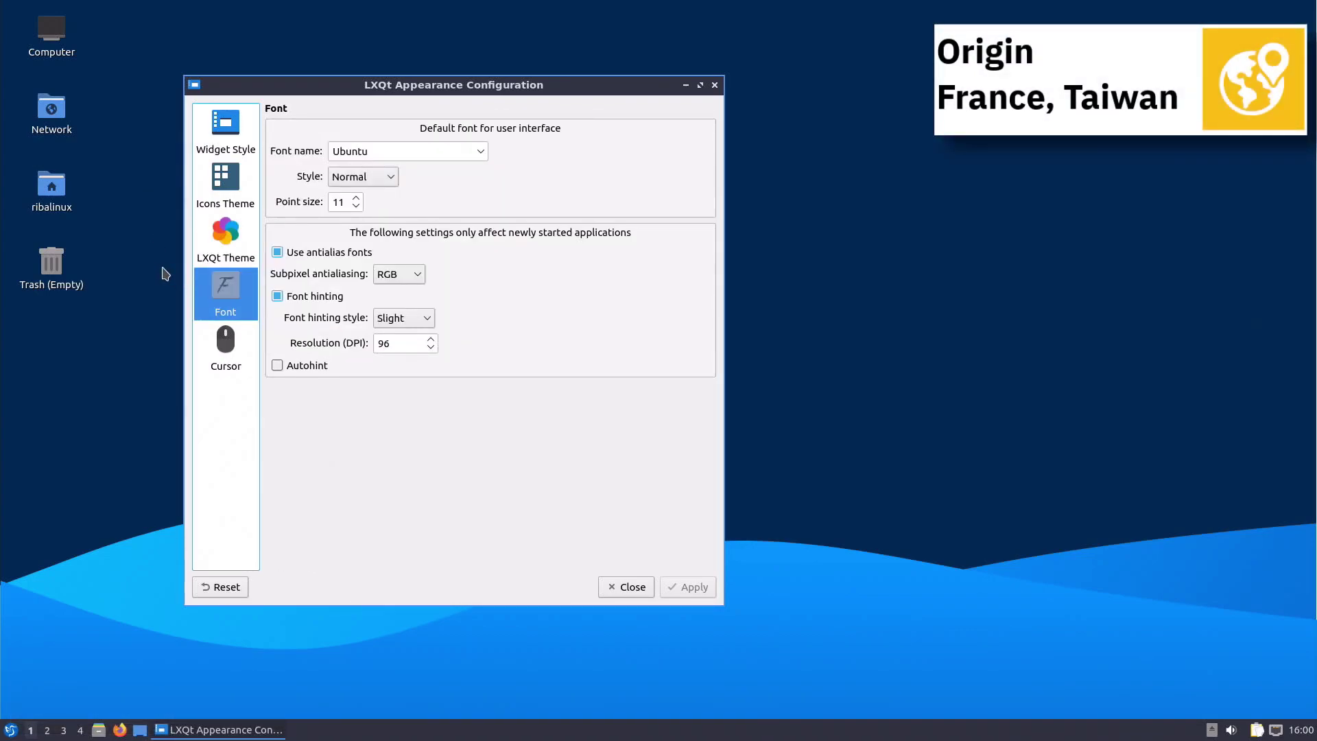
key("Down")
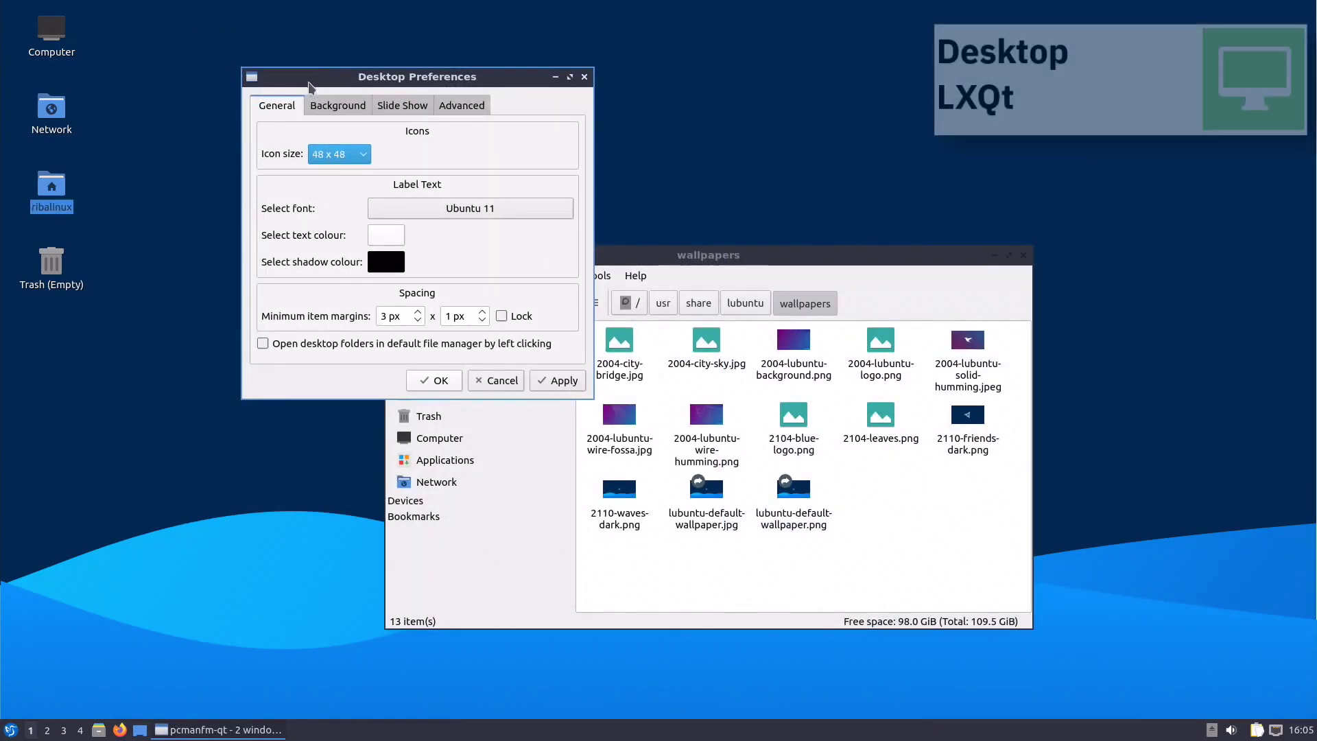
Review the Background, Slide Show and Advanced pages of the desktop preferences
left_click(338, 105)
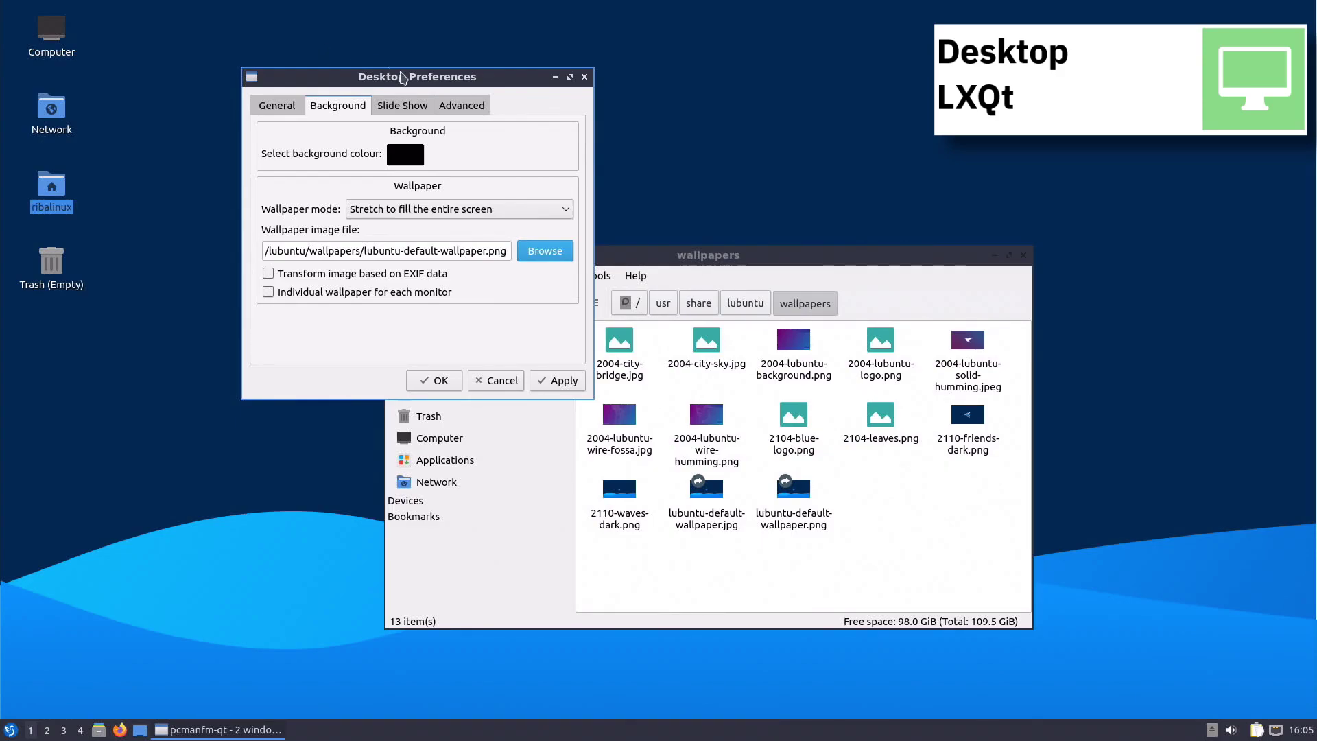
left_click(404, 104)
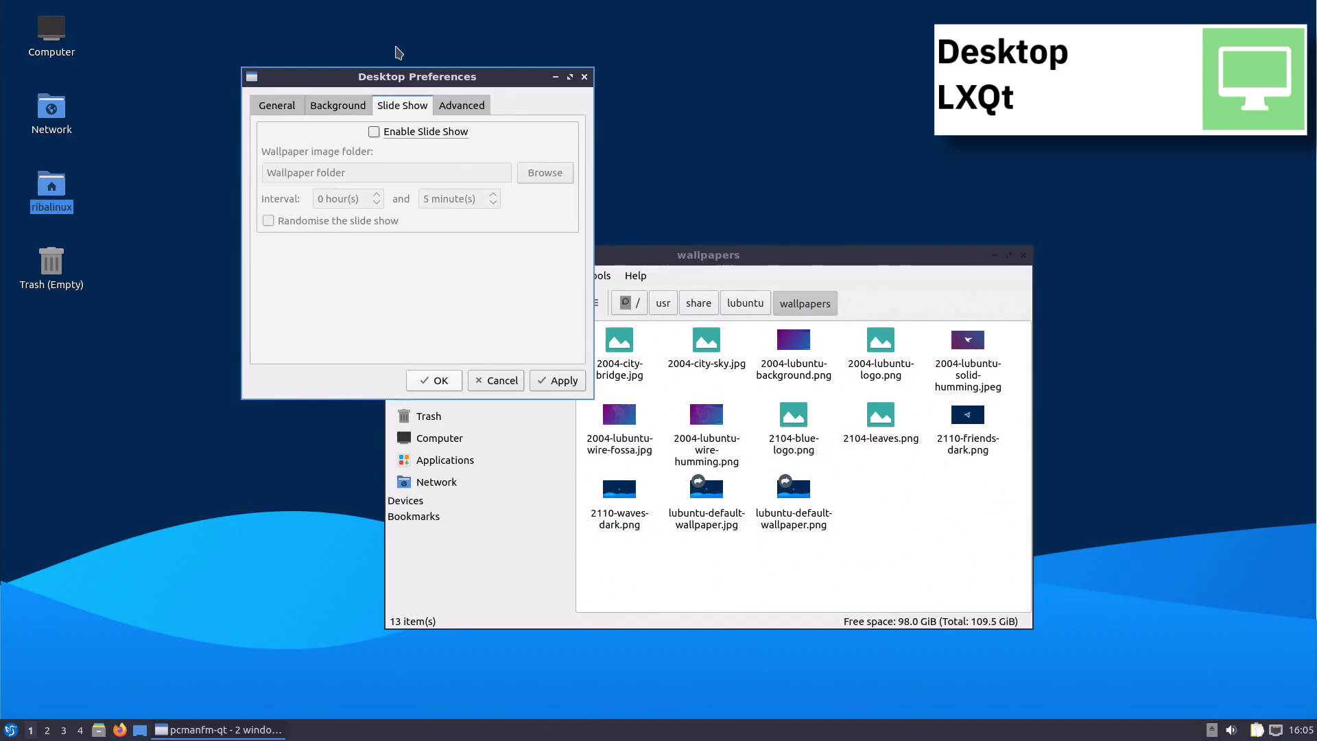
left_click(461, 106)
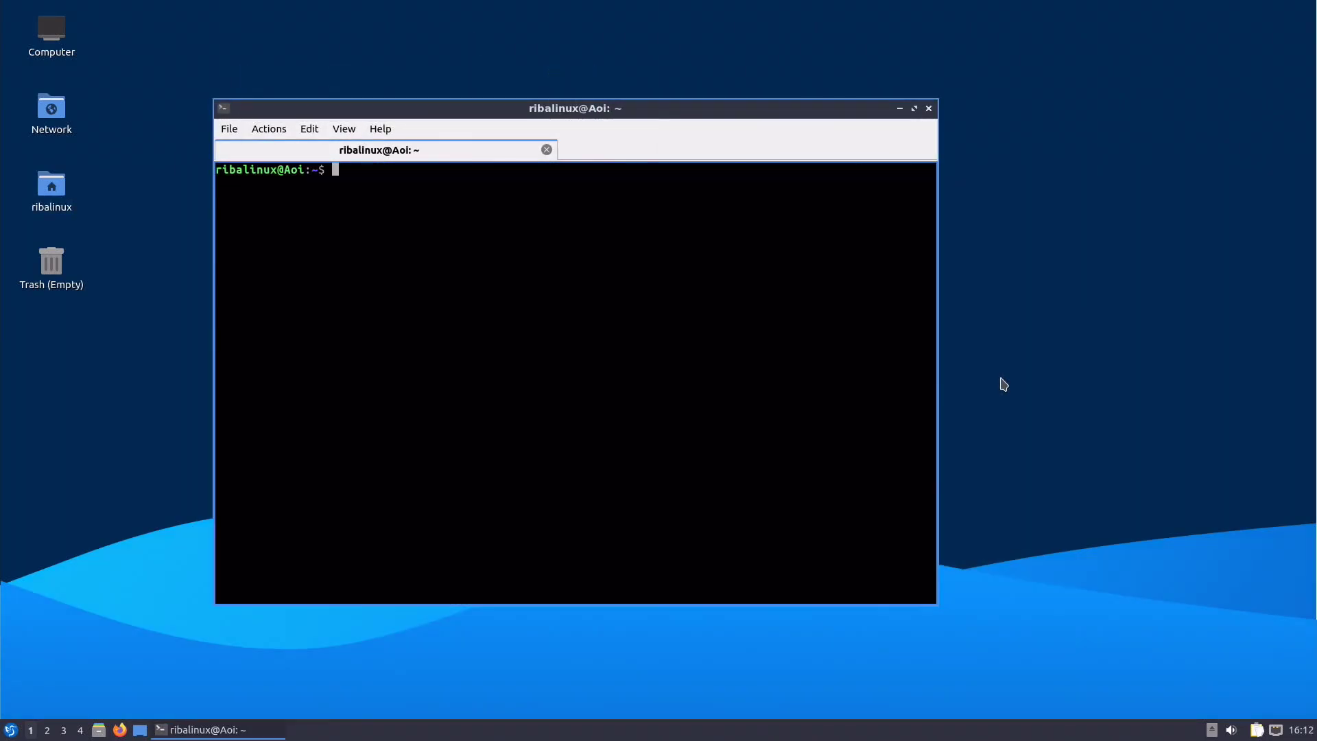
In the terminal, install the mc package with sudo apt install, accepting the download, and install Spotify with sudo snap install spotify
type("sudo apt install mc")
key("Return")
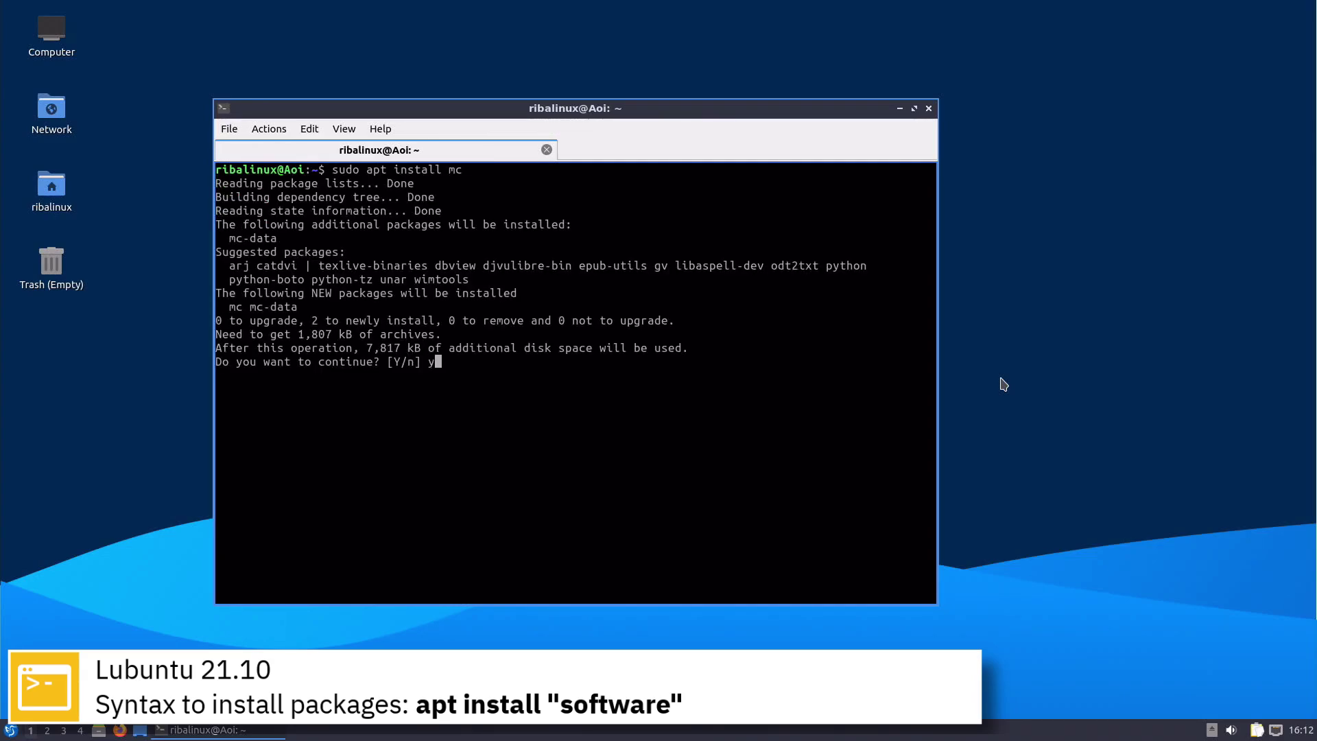
key("Return")
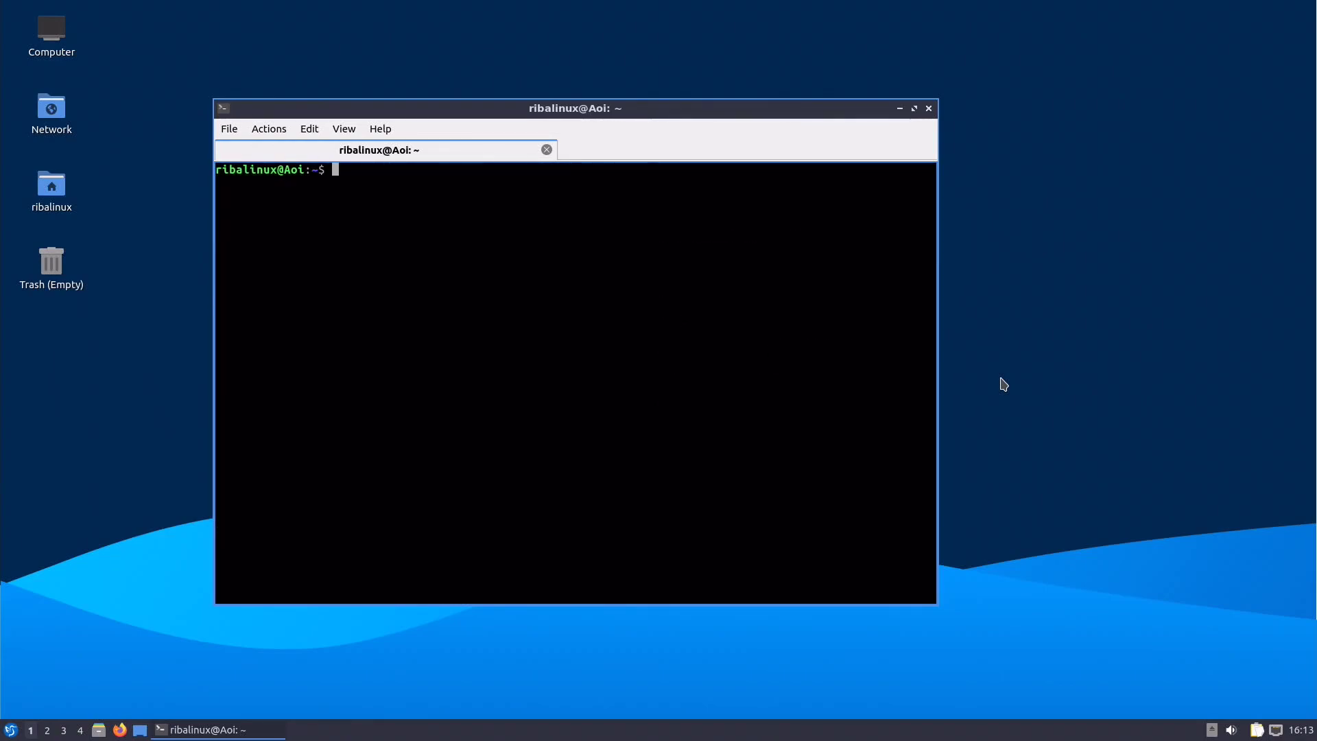
type("sudo snap install spotify")
key("Return")
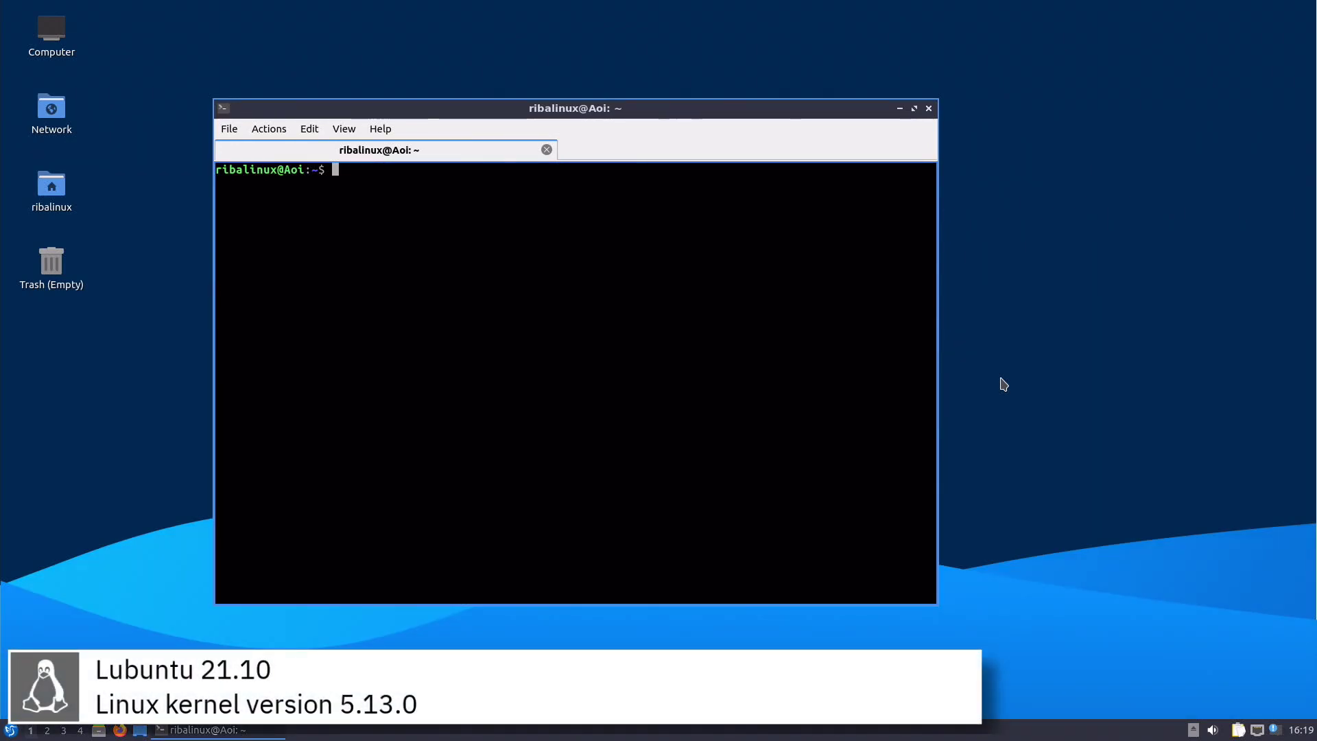
Run uname -a in the terminal to display the kernel and system information
type("uname -a")
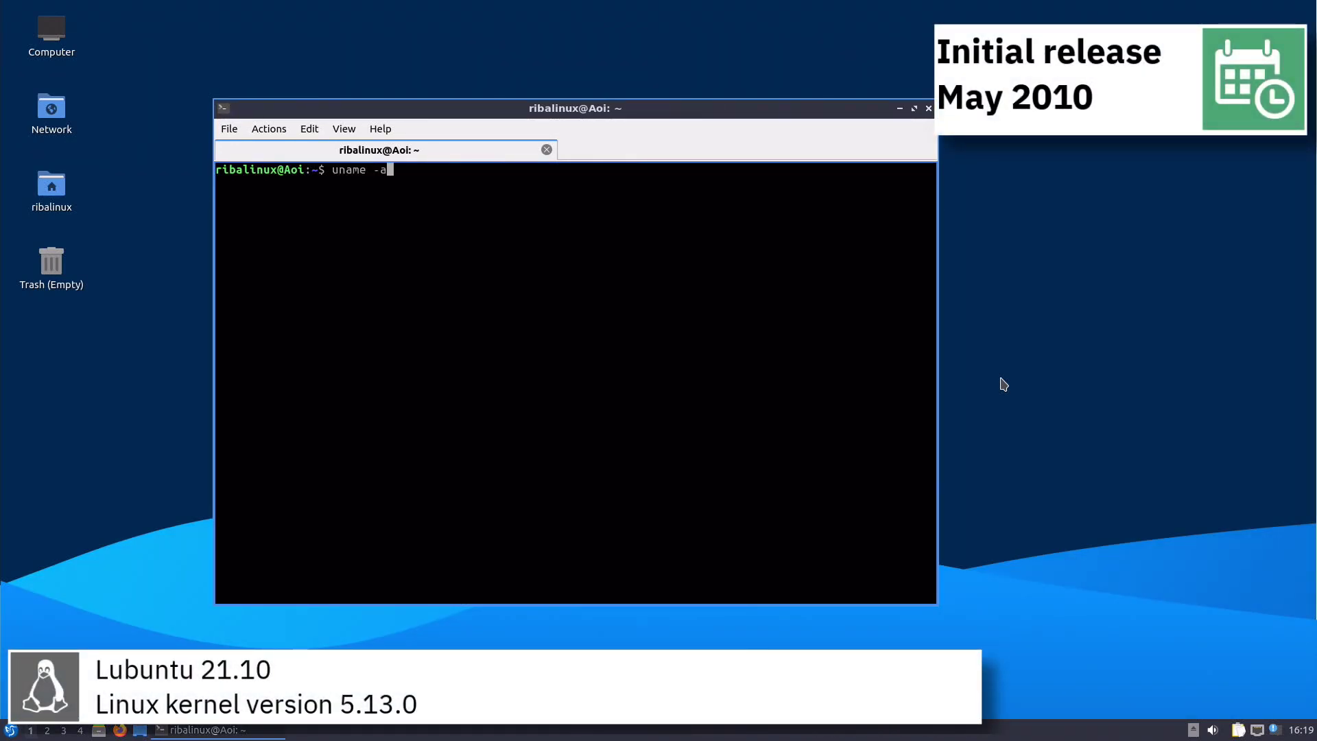
key("Return")
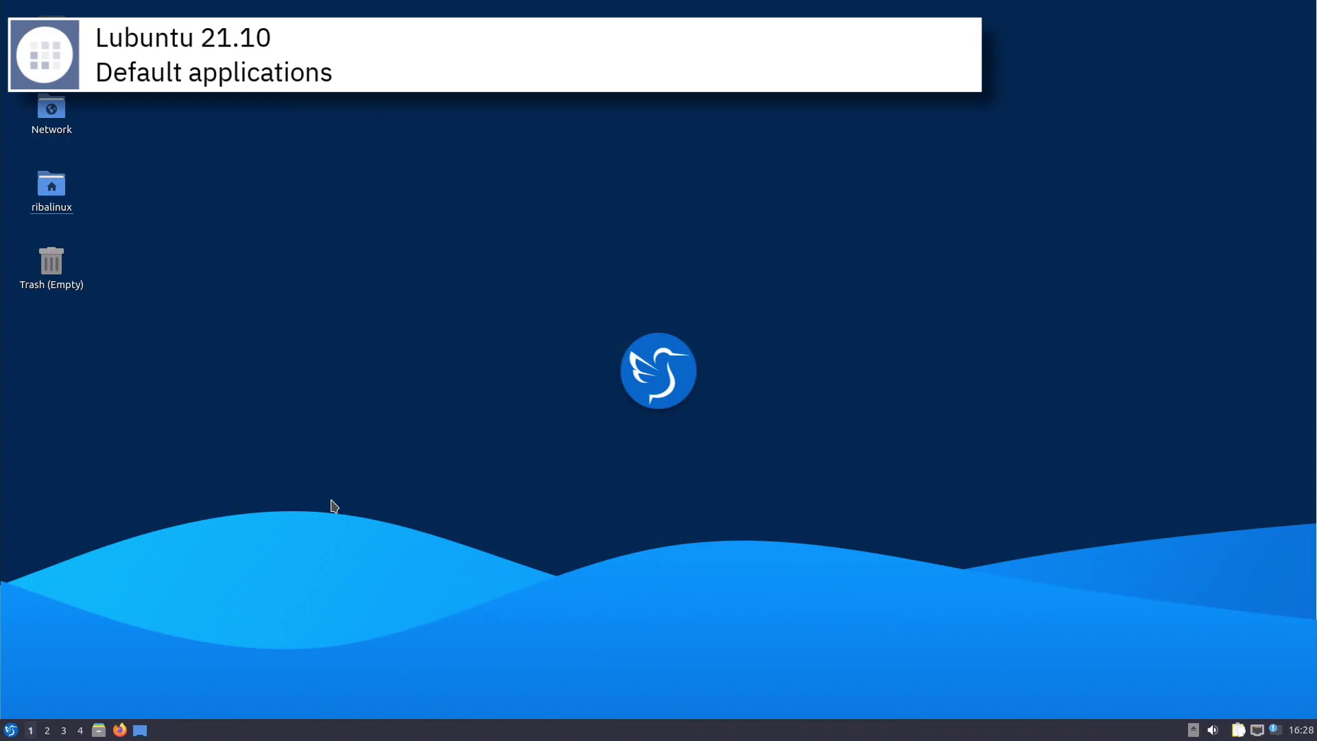
Launch the KCalc calculator from the Accessories applications and close it again
left_click(10, 730)
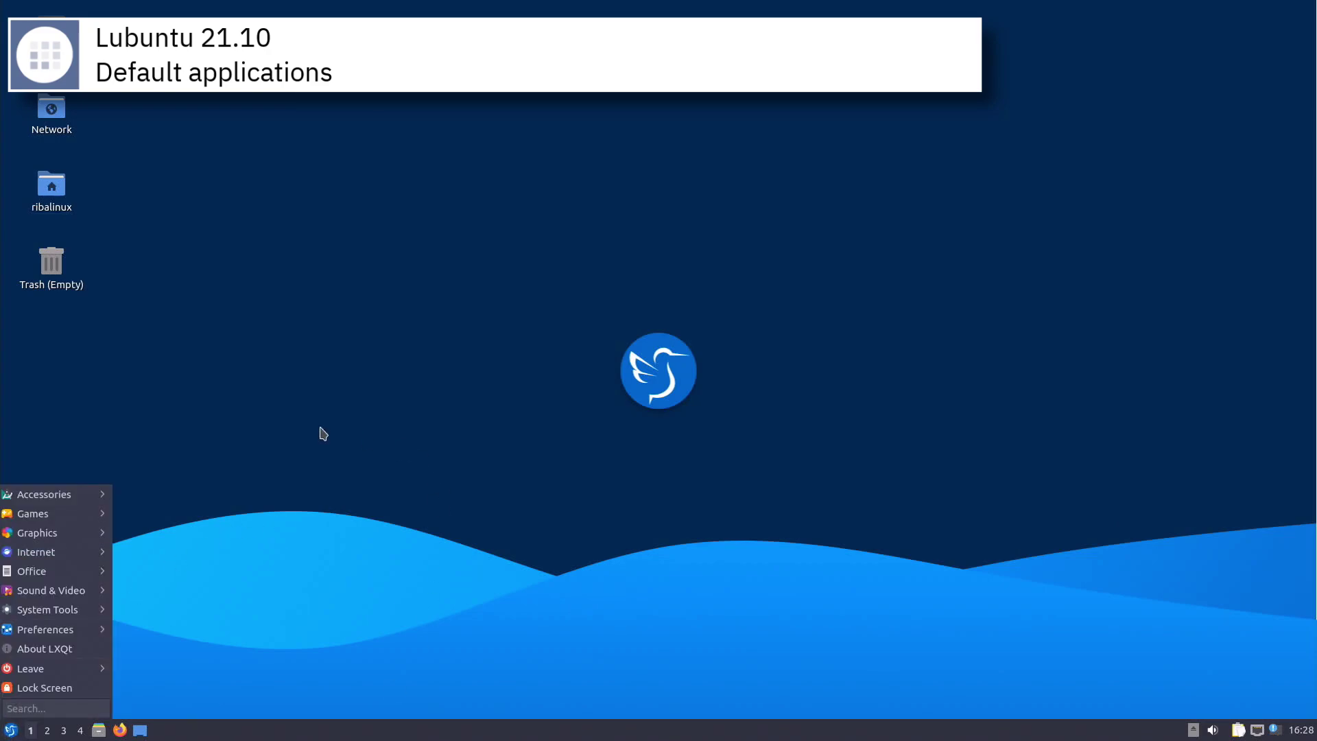
mouse_move(90, 493)
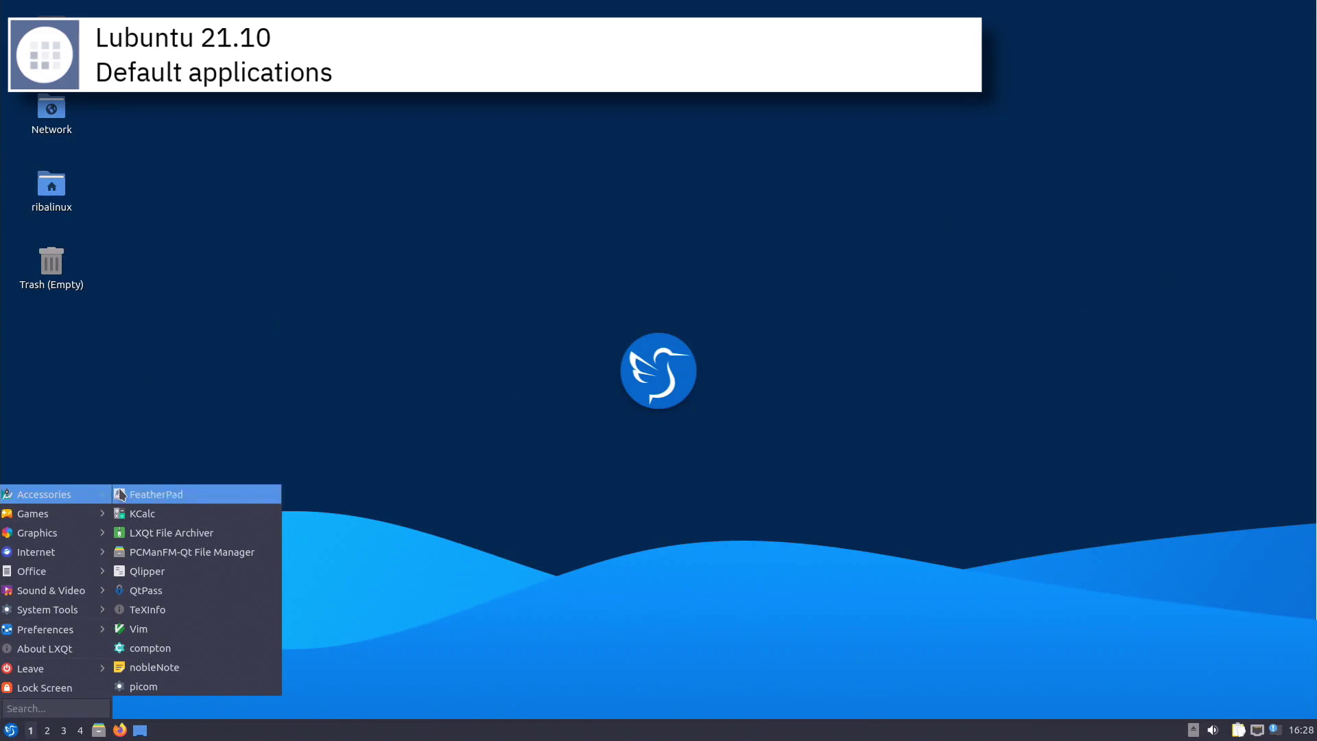
left_click(159, 513)
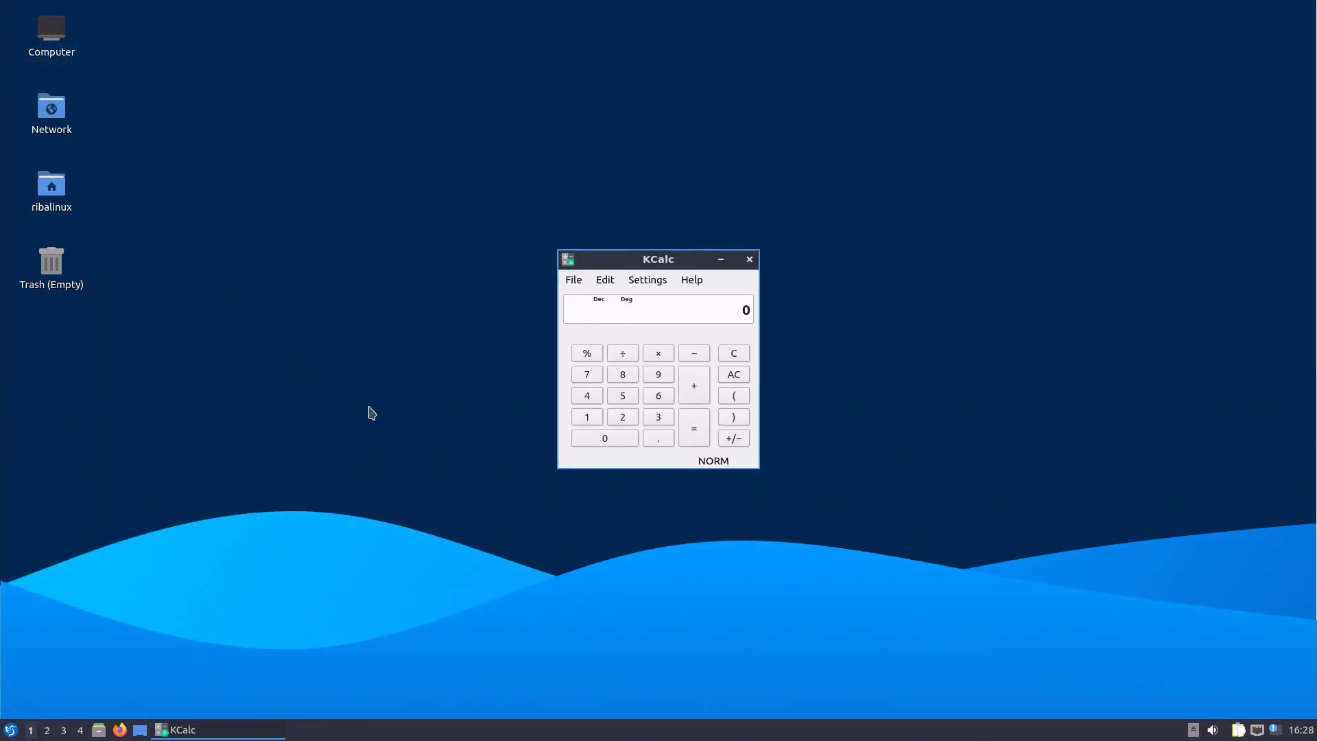
left_click(750, 260)
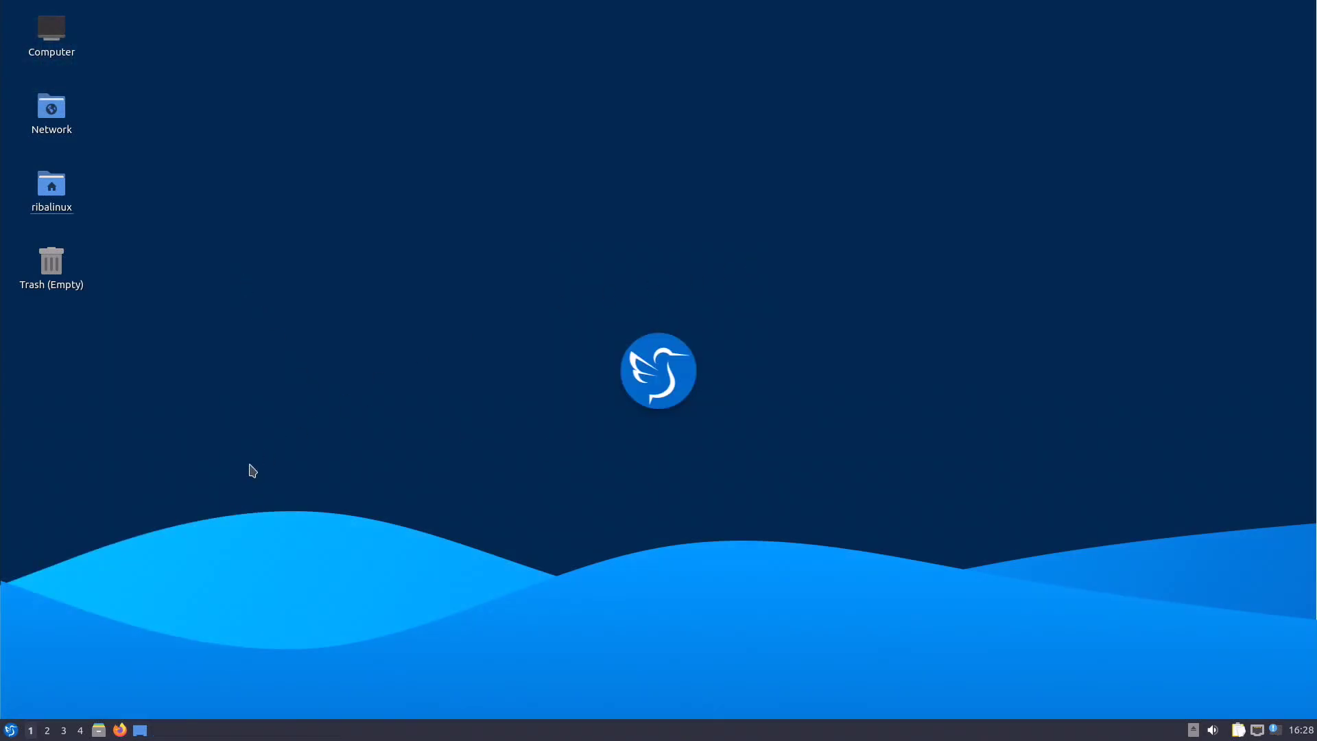
Launch the 2048 game from the Games applications and close its window
left_click(10, 729)
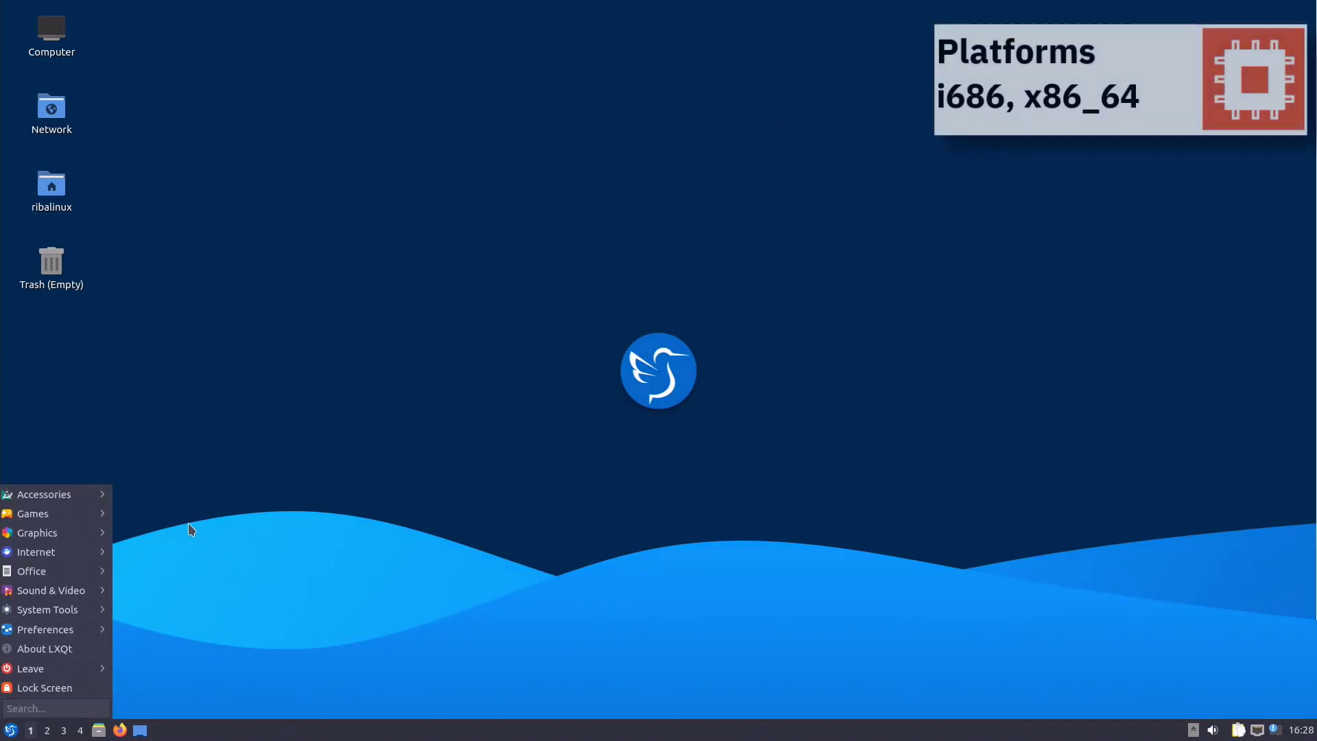
mouse_move(84, 523)
left_click(137, 516)
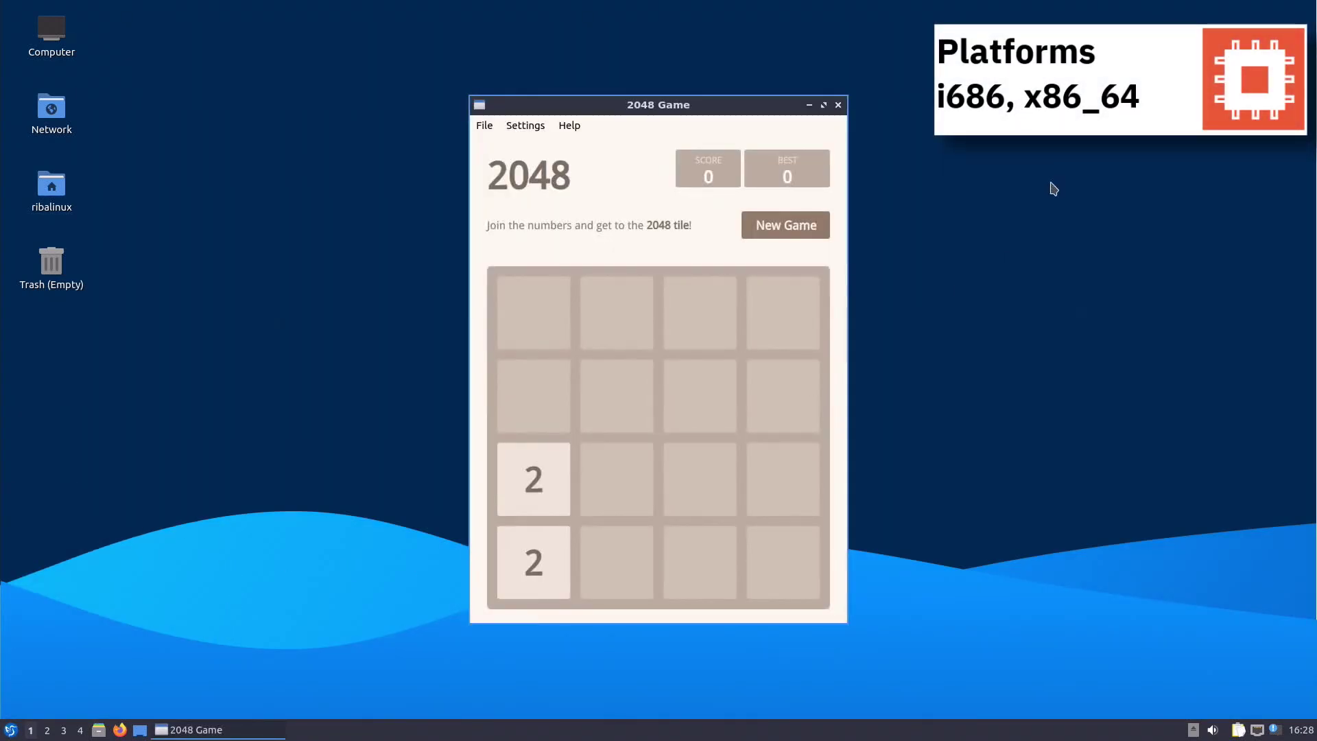
left_click(838, 104)
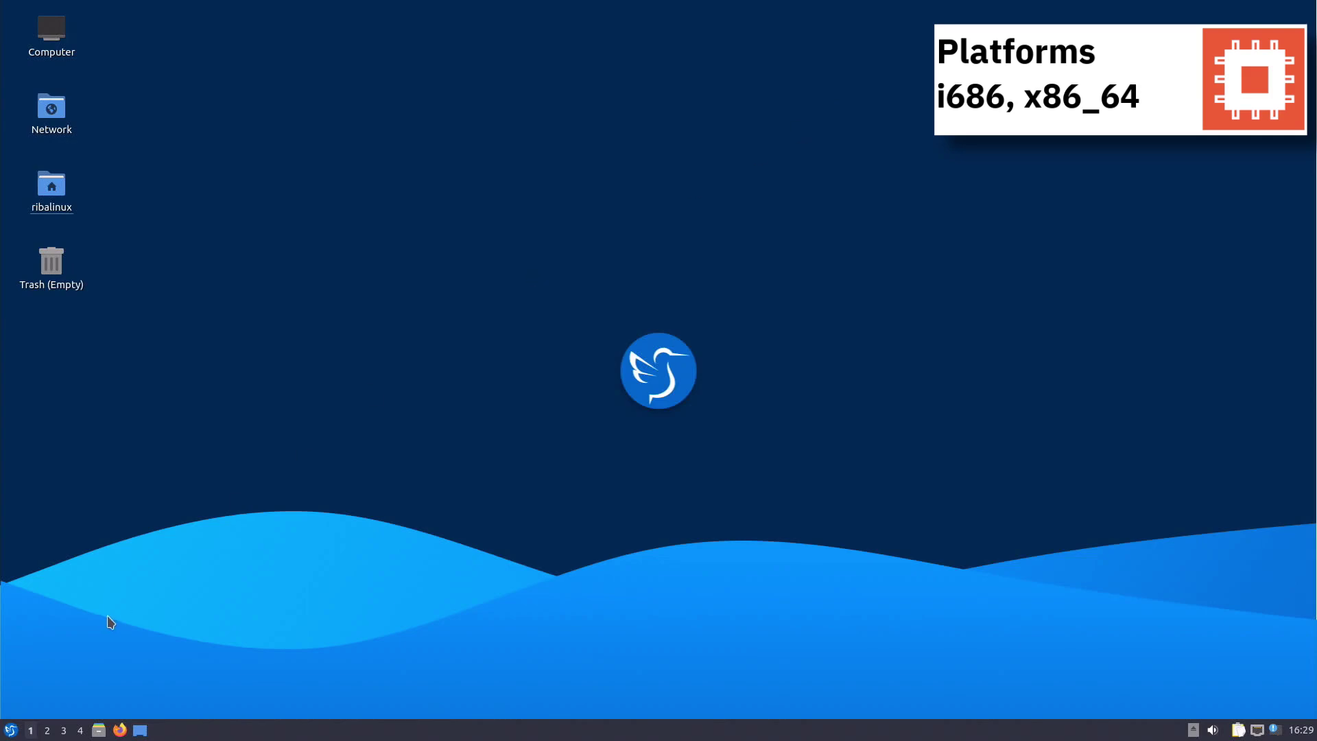
Launch the ScreenGrab screenshot tool from the Graphics applications and close it again
left_click(10, 731)
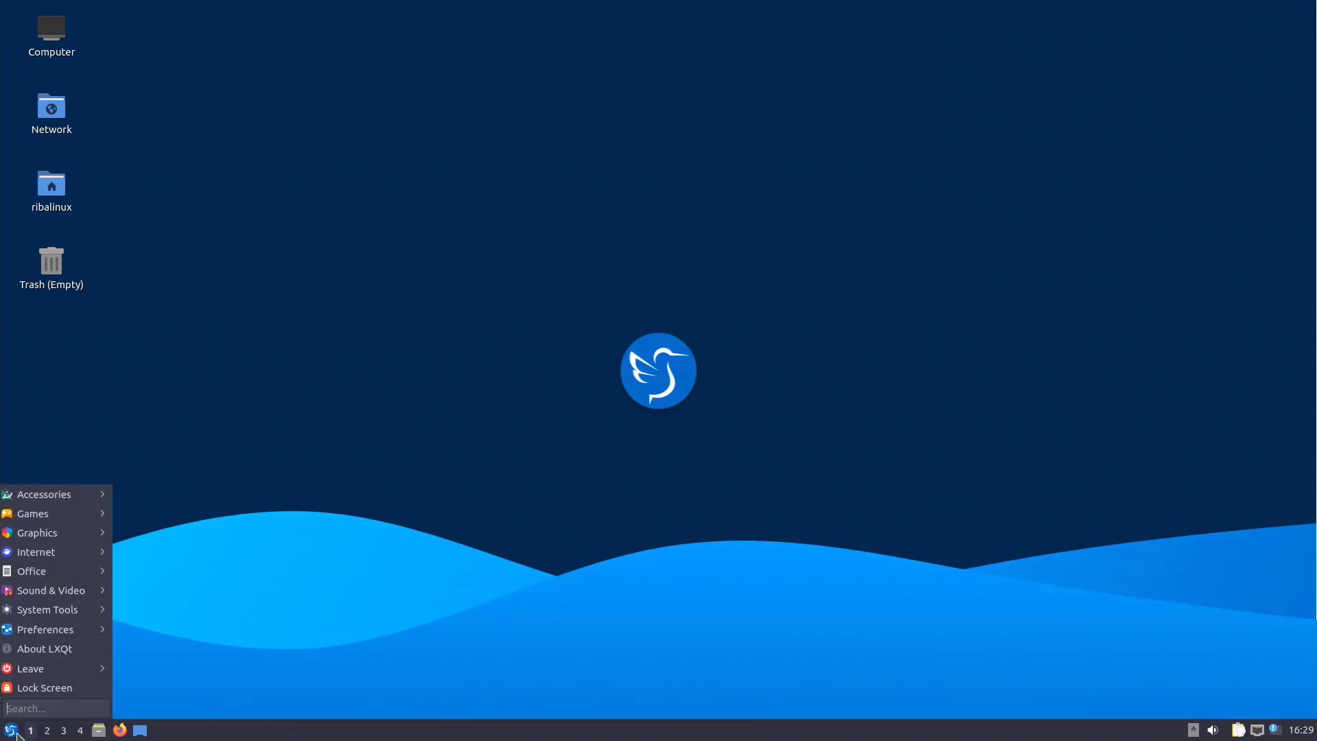
mouse_move(77, 541)
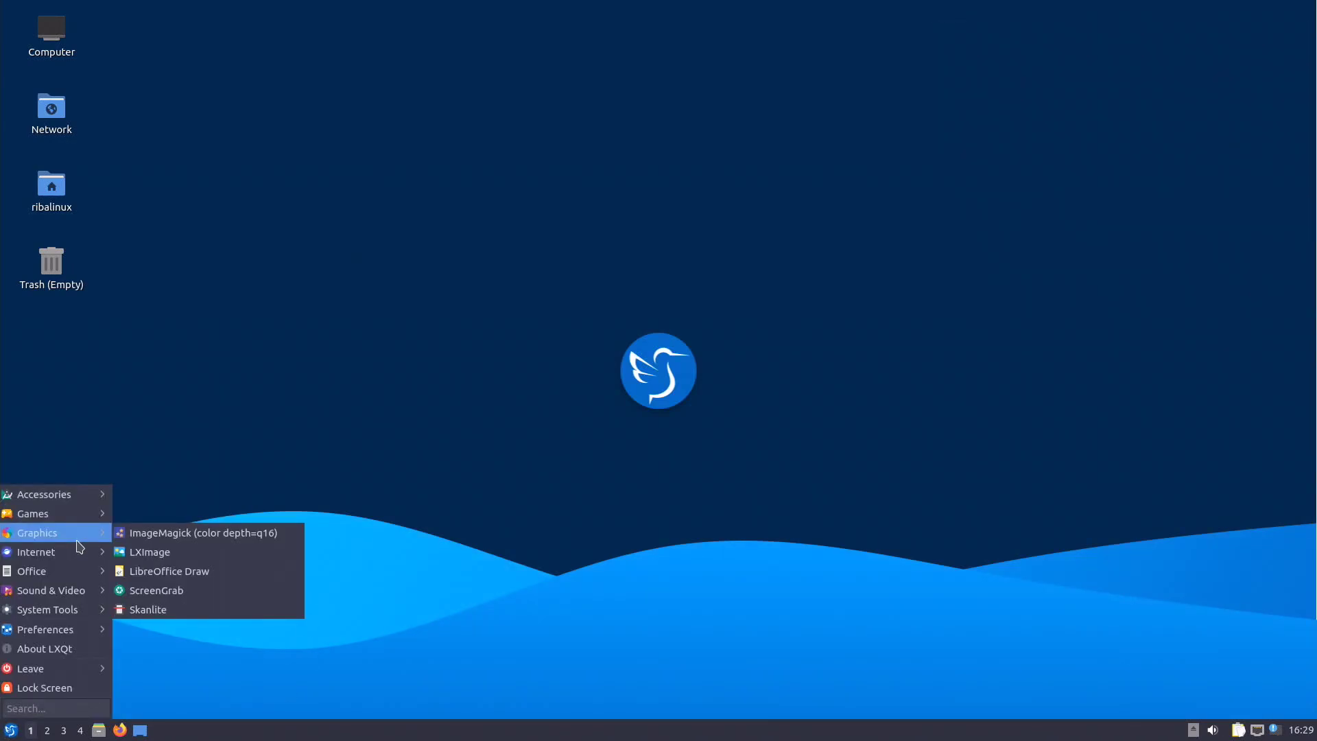
left_click(211, 590)
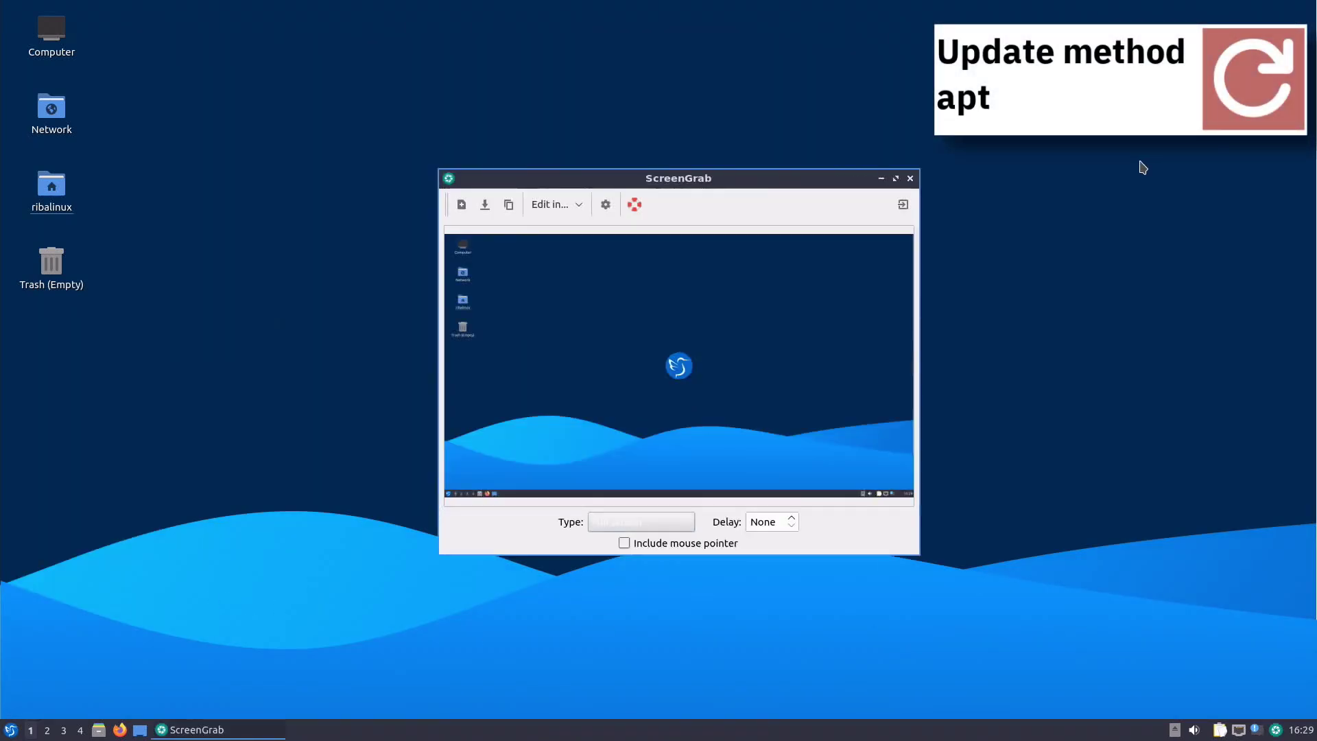
left_click(910, 178)
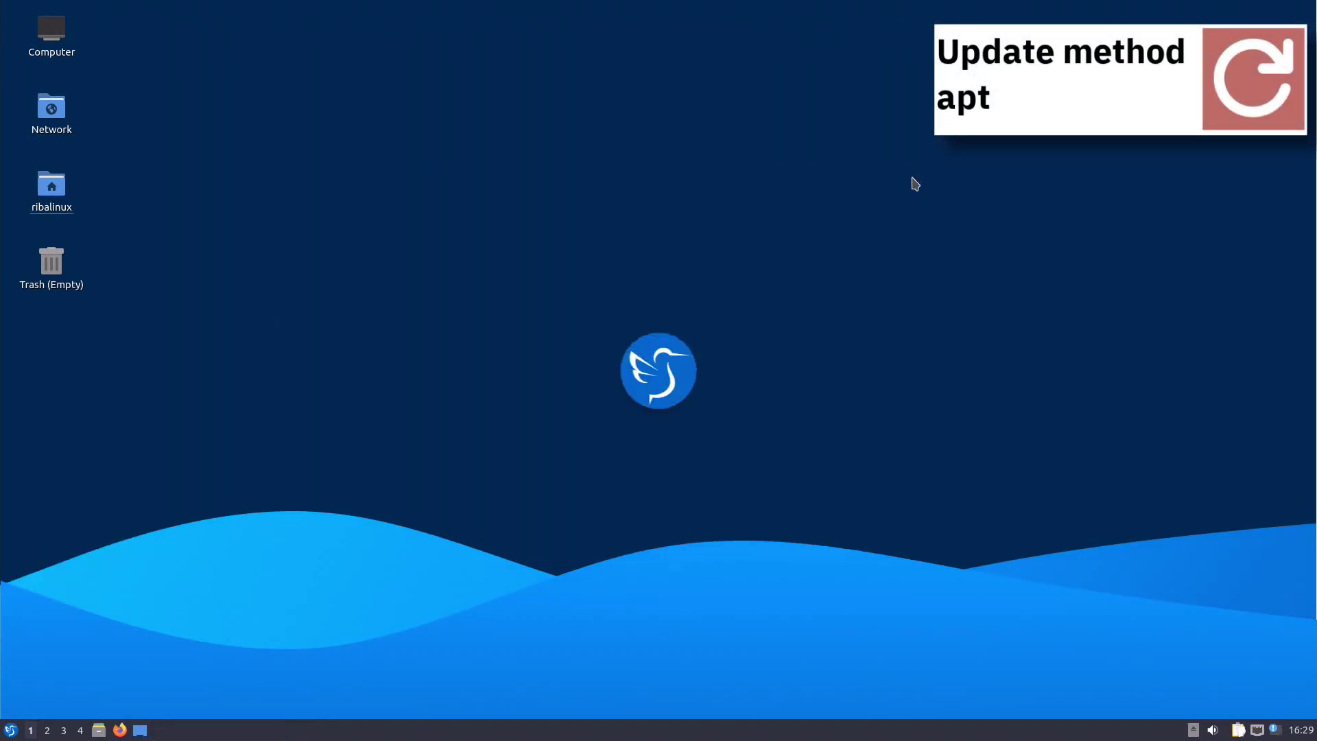
Launch Firefox Web Browser from the Internet applications and close it again
left_click(8, 727)
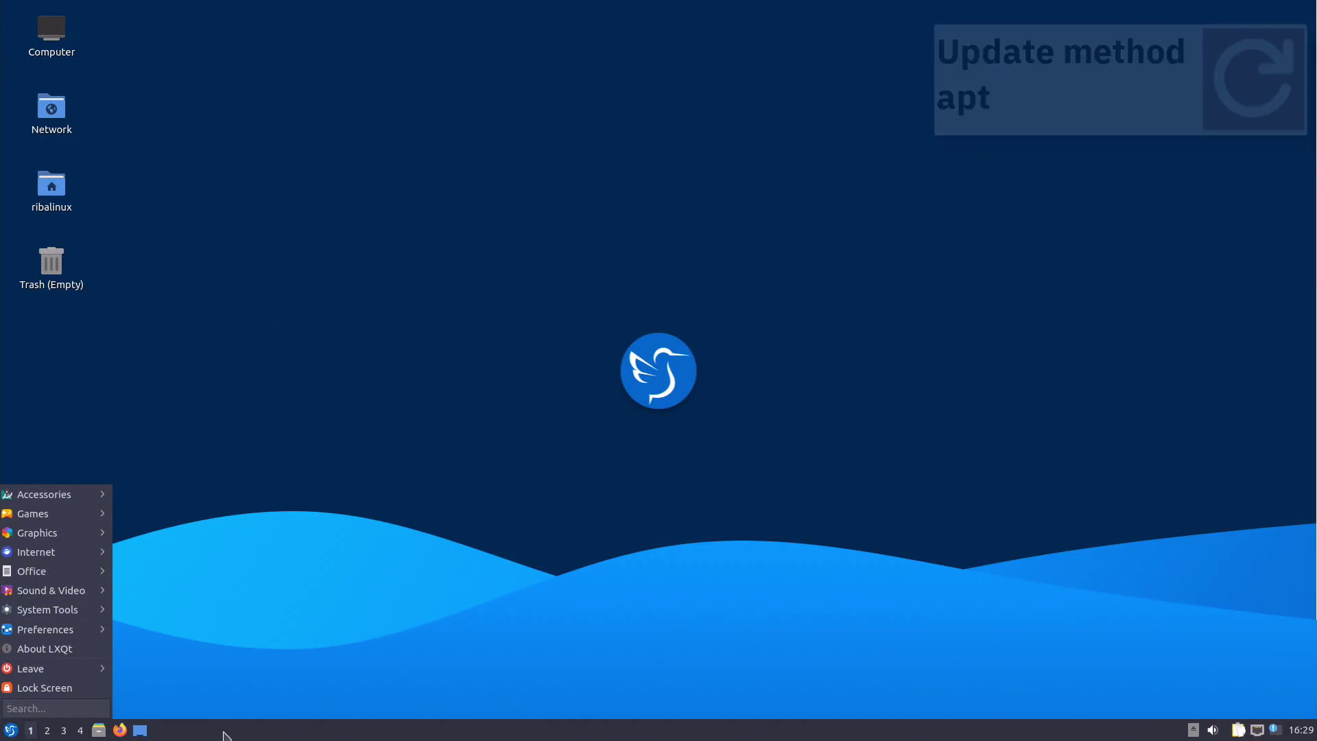
mouse_move(91, 559)
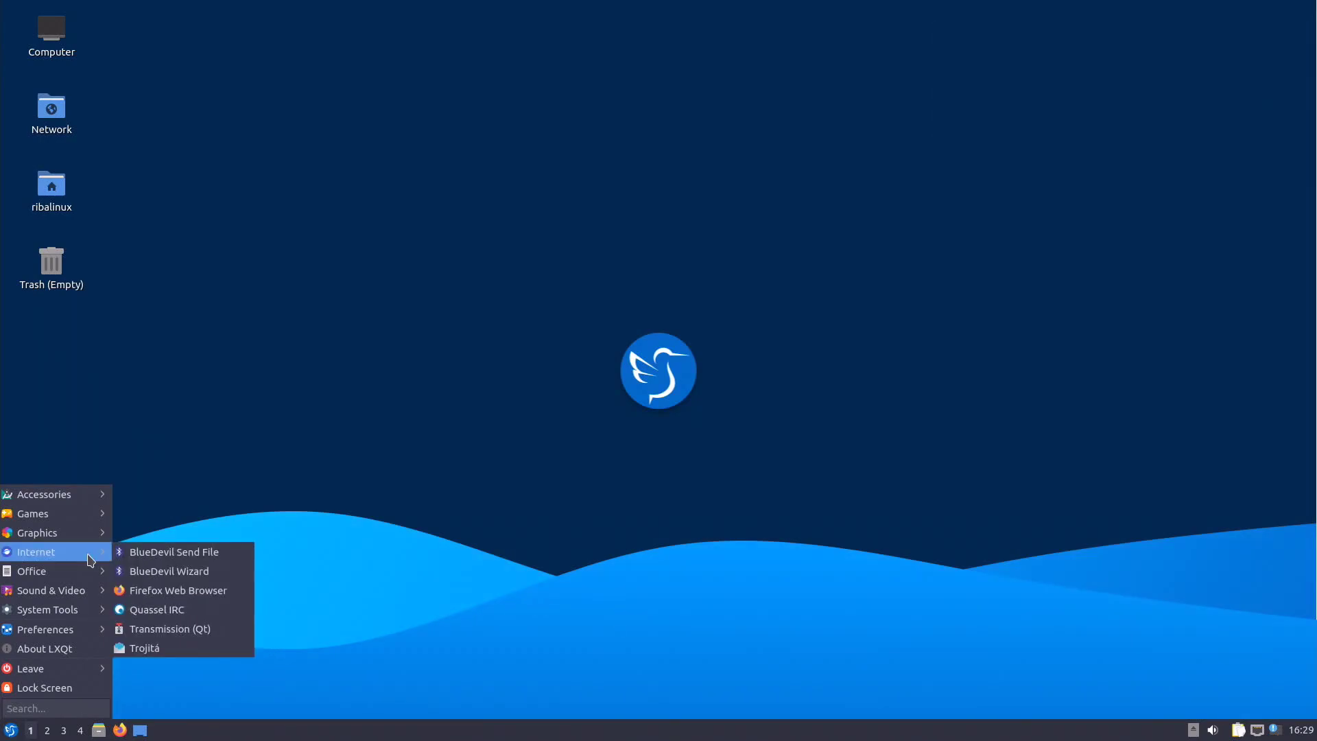
left_click(158, 590)
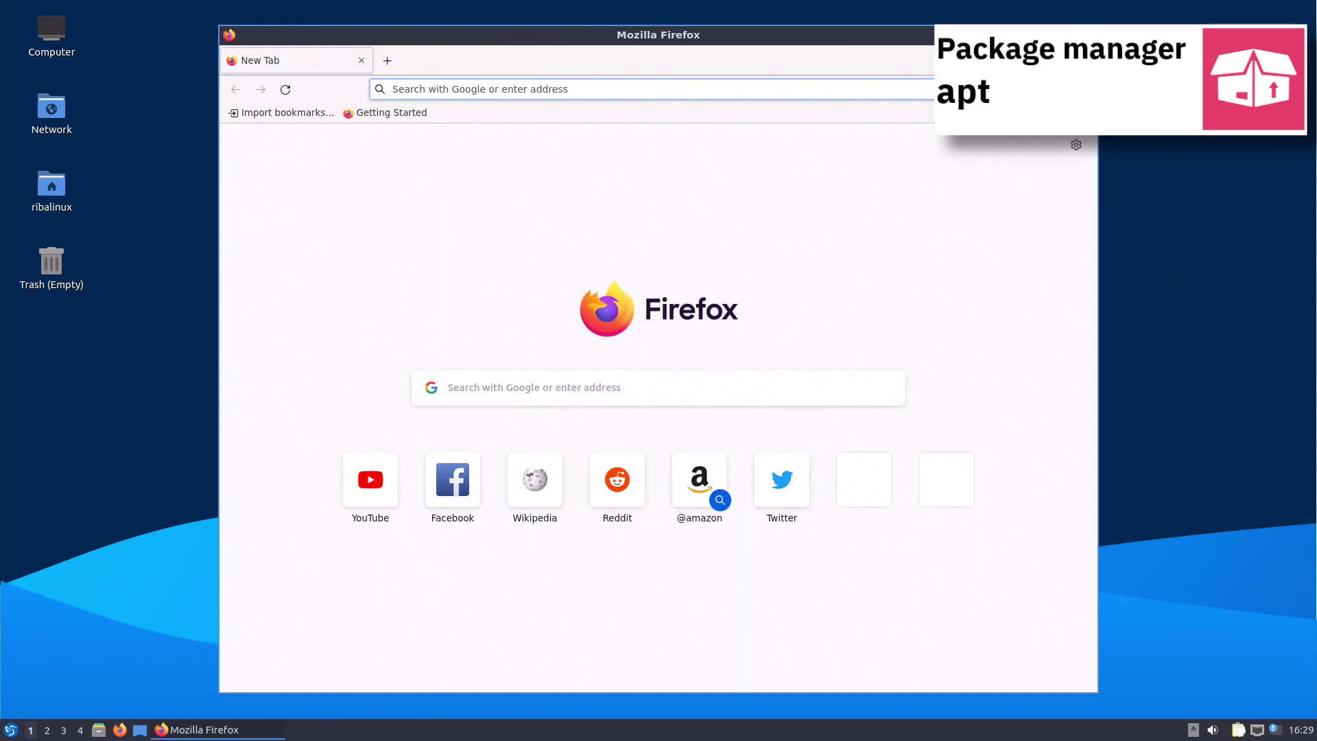
left_click(1088, 35)
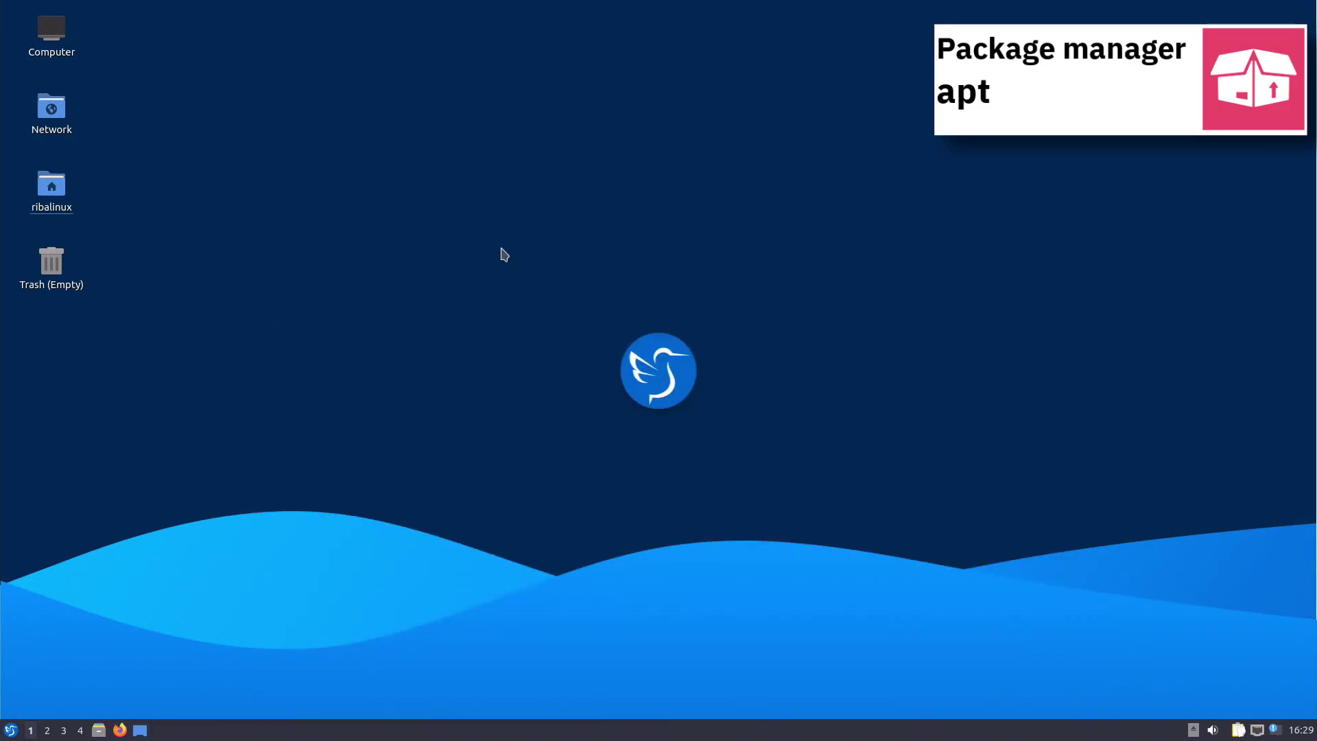
Launch LibreOffice Writer from the Office applications and close the blank document window
left_click(12, 728)
mouse_move(79, 575)
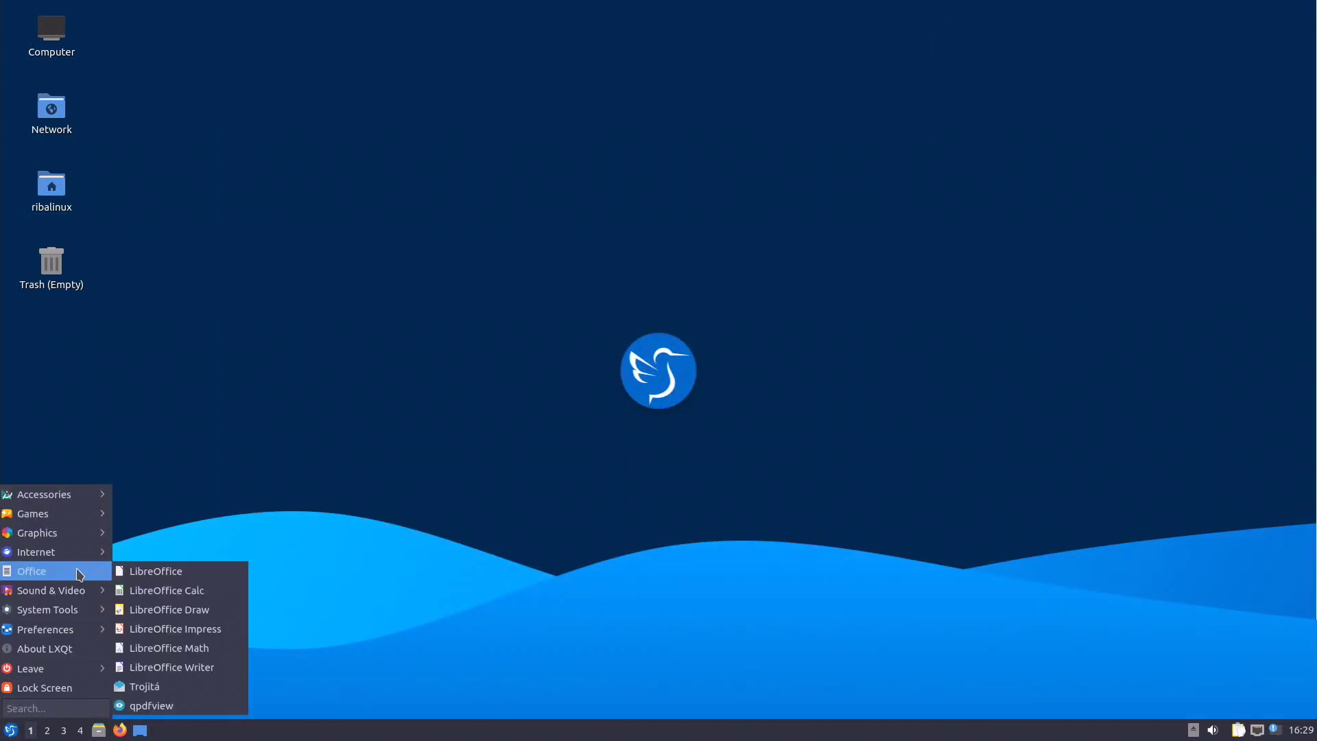
left_click(214, 668)
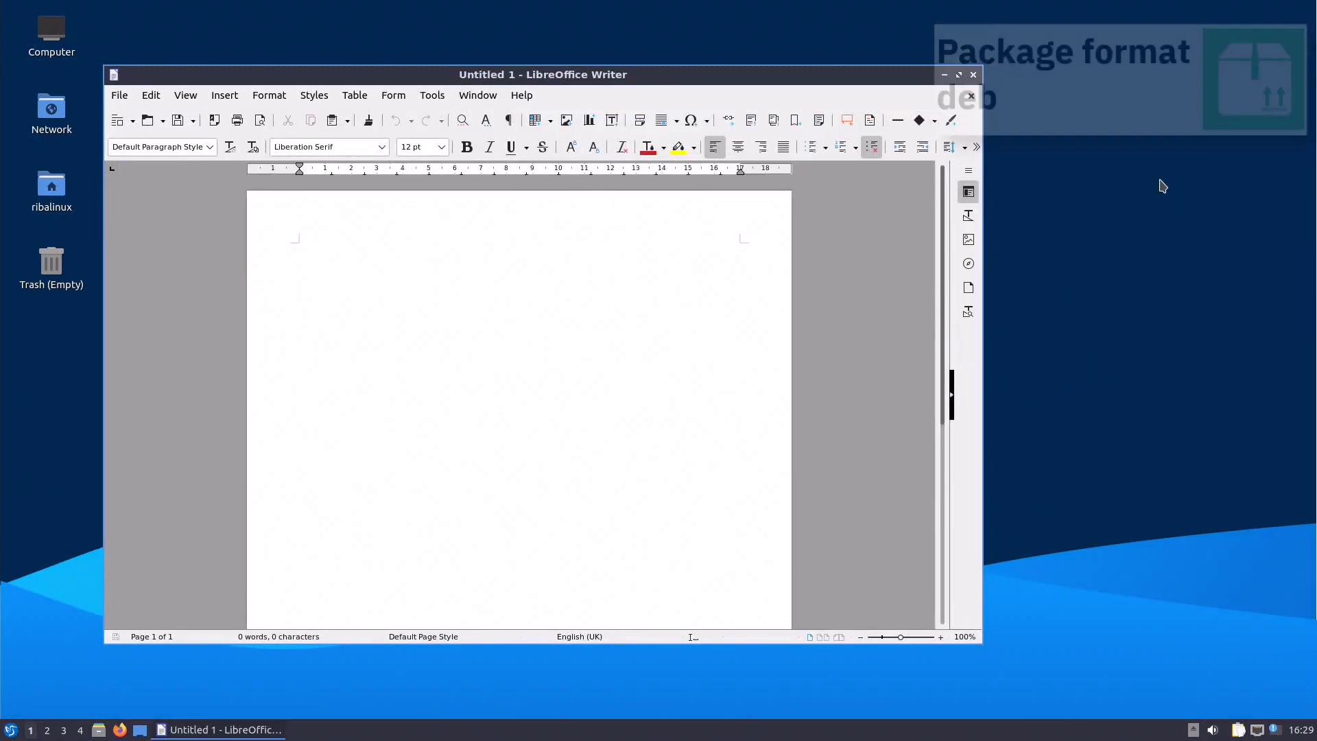
left_click(972, 75)
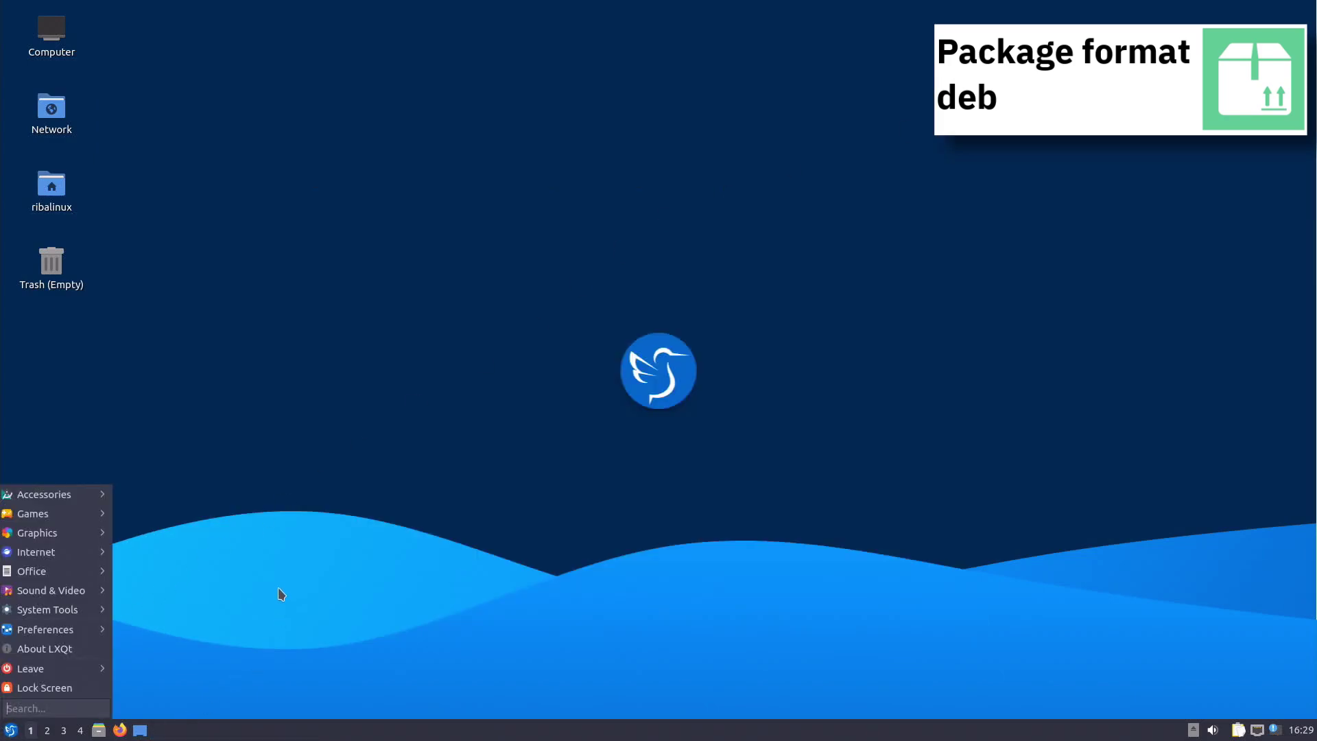
Launch VLC media player from the Sound & Video applications and close it again
mouse_move(82, 595)
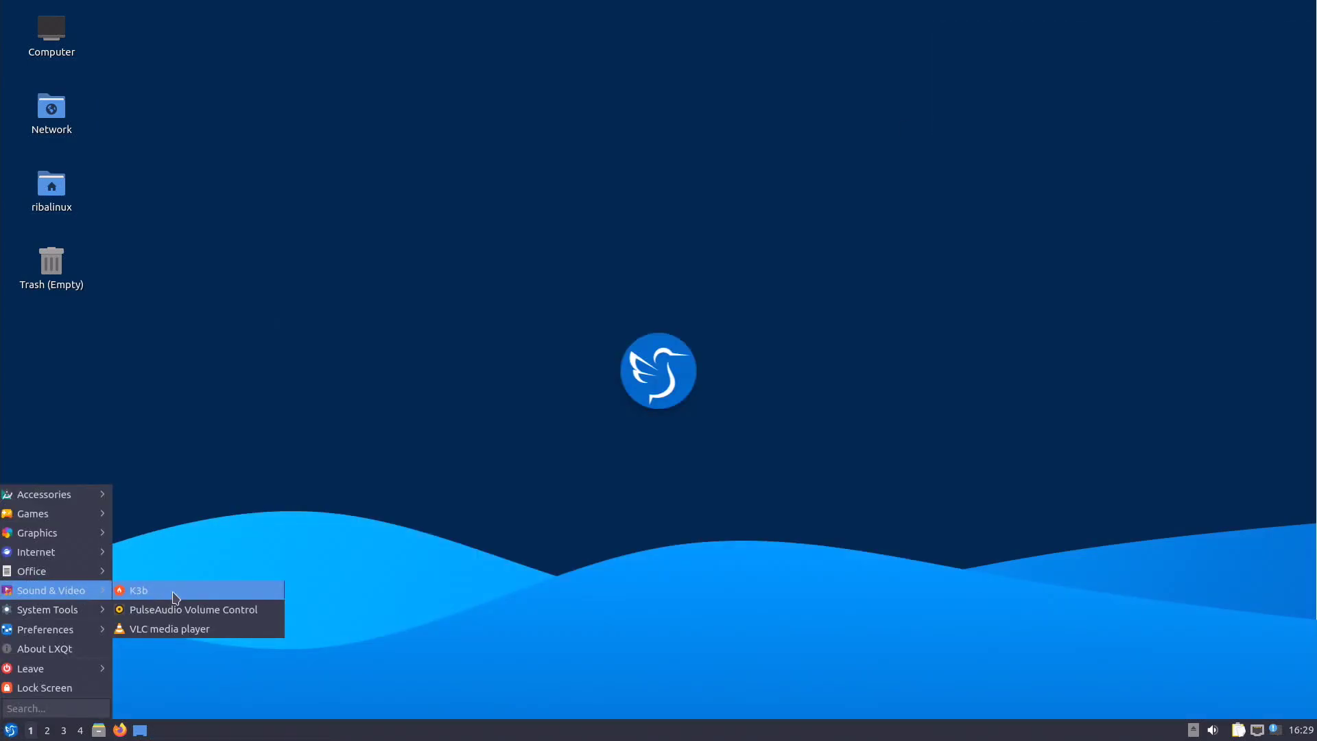
left_click(187, 629)
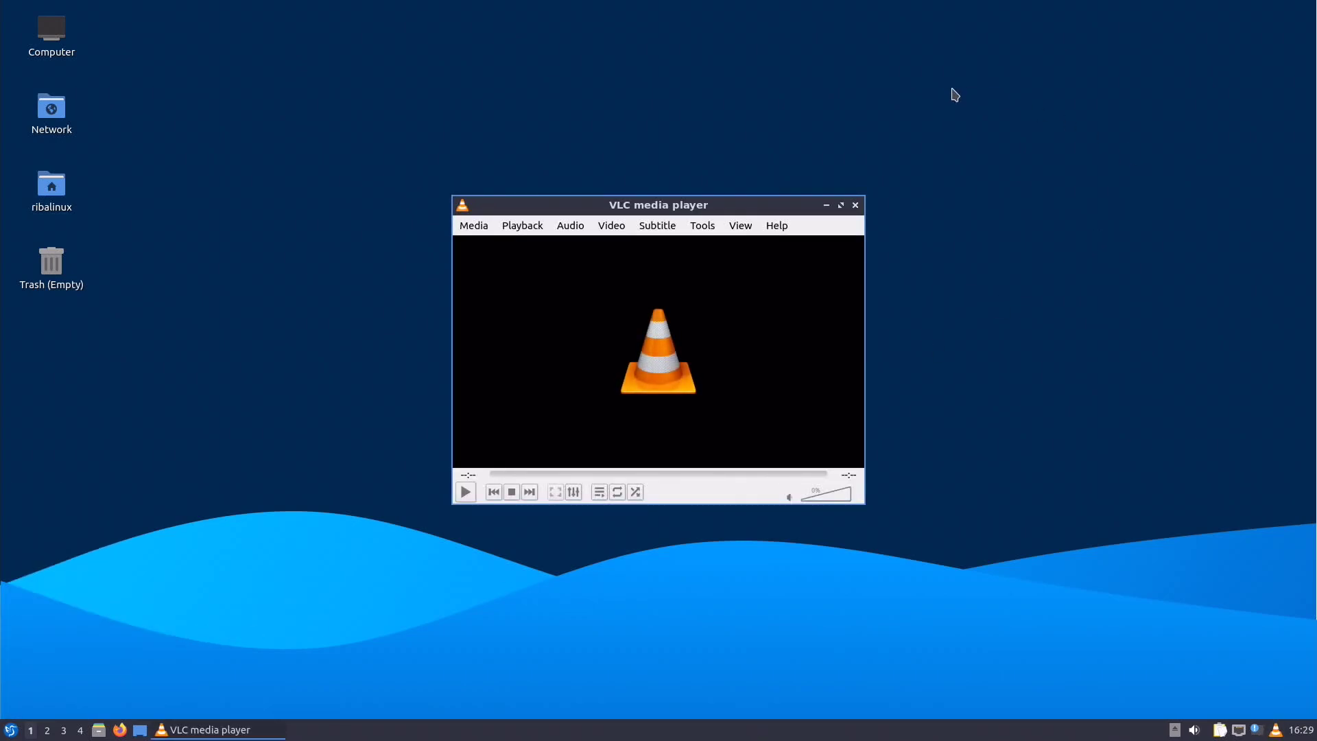
left_click(855, 205)
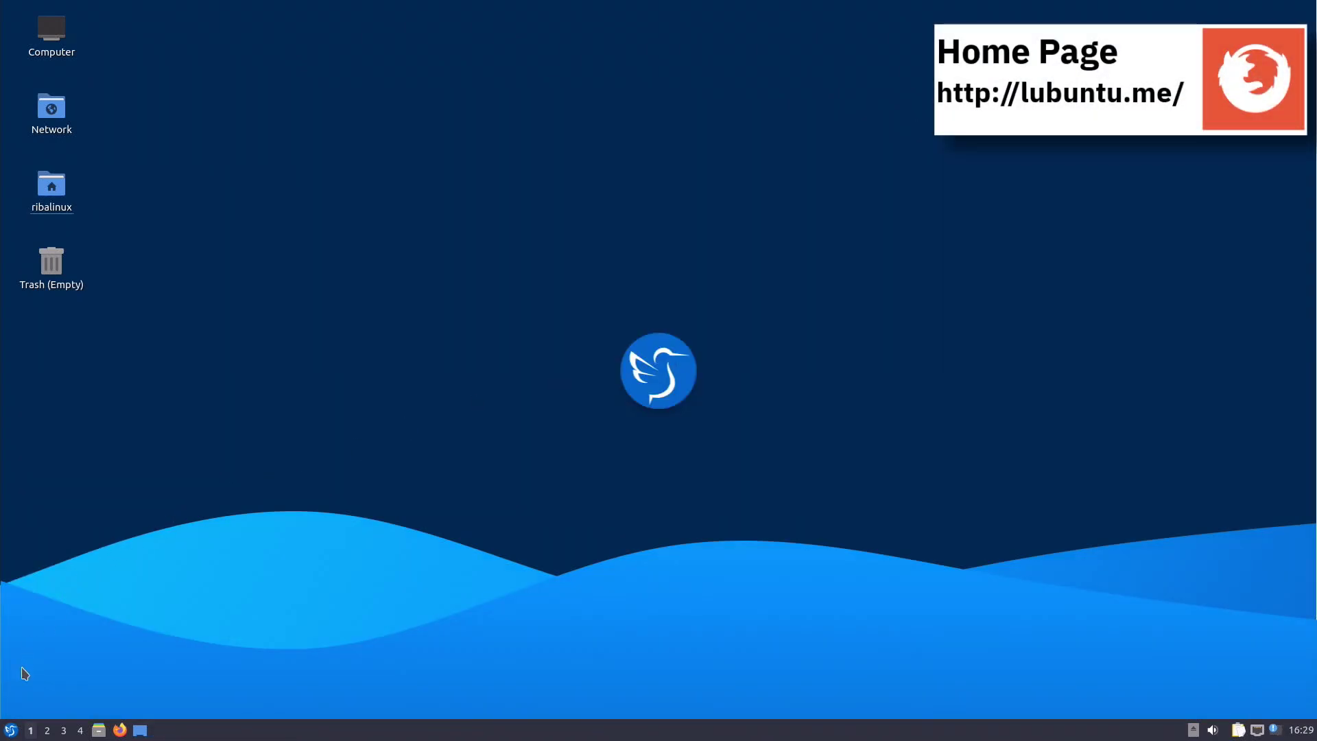
Launch the Discover software centre from the System Tools applications and close it again
left_click(10, 730)
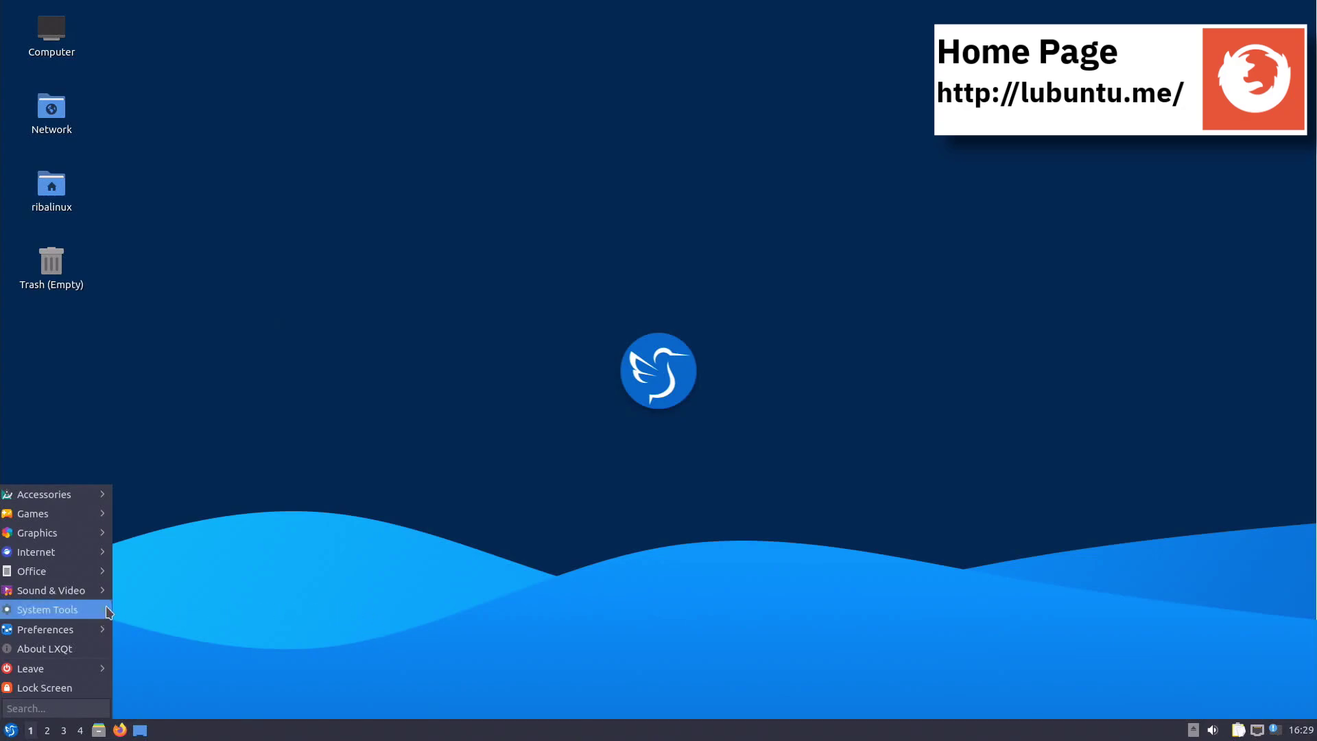
mouse_move(84, 614)
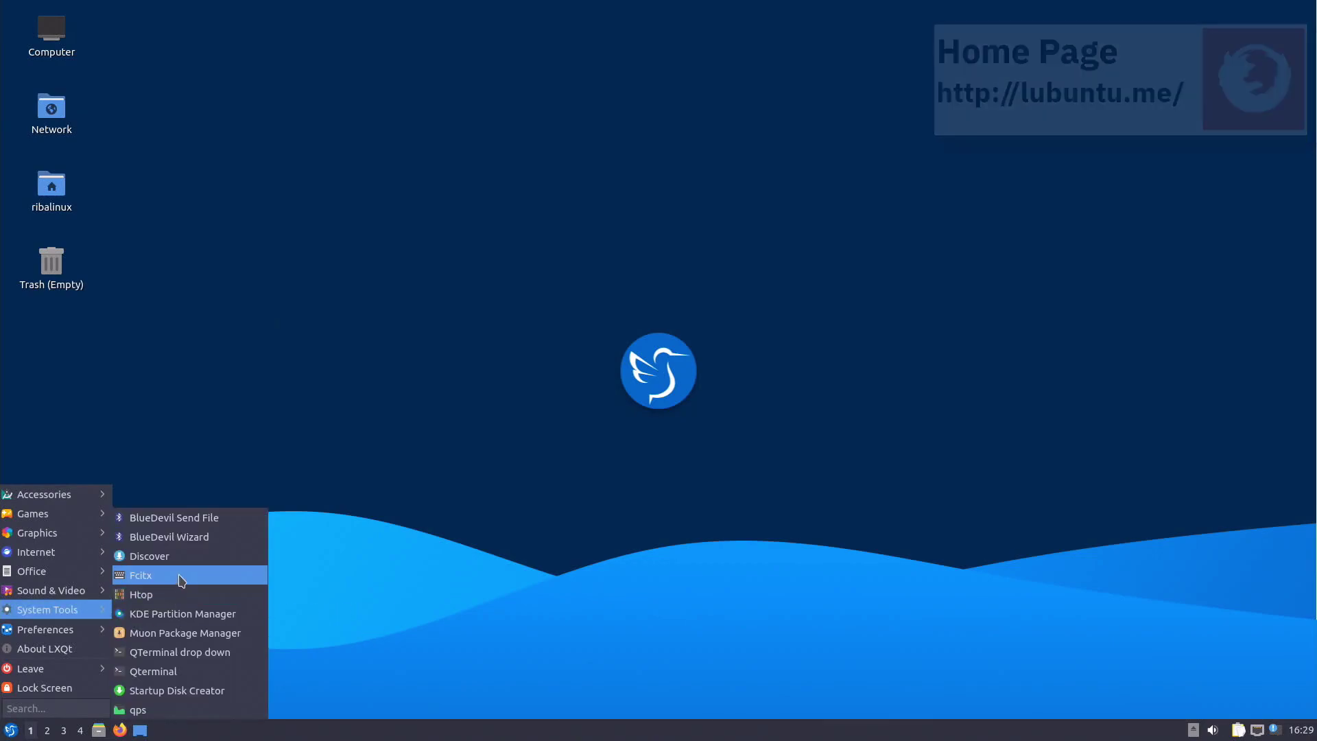
left_click(165, 557)
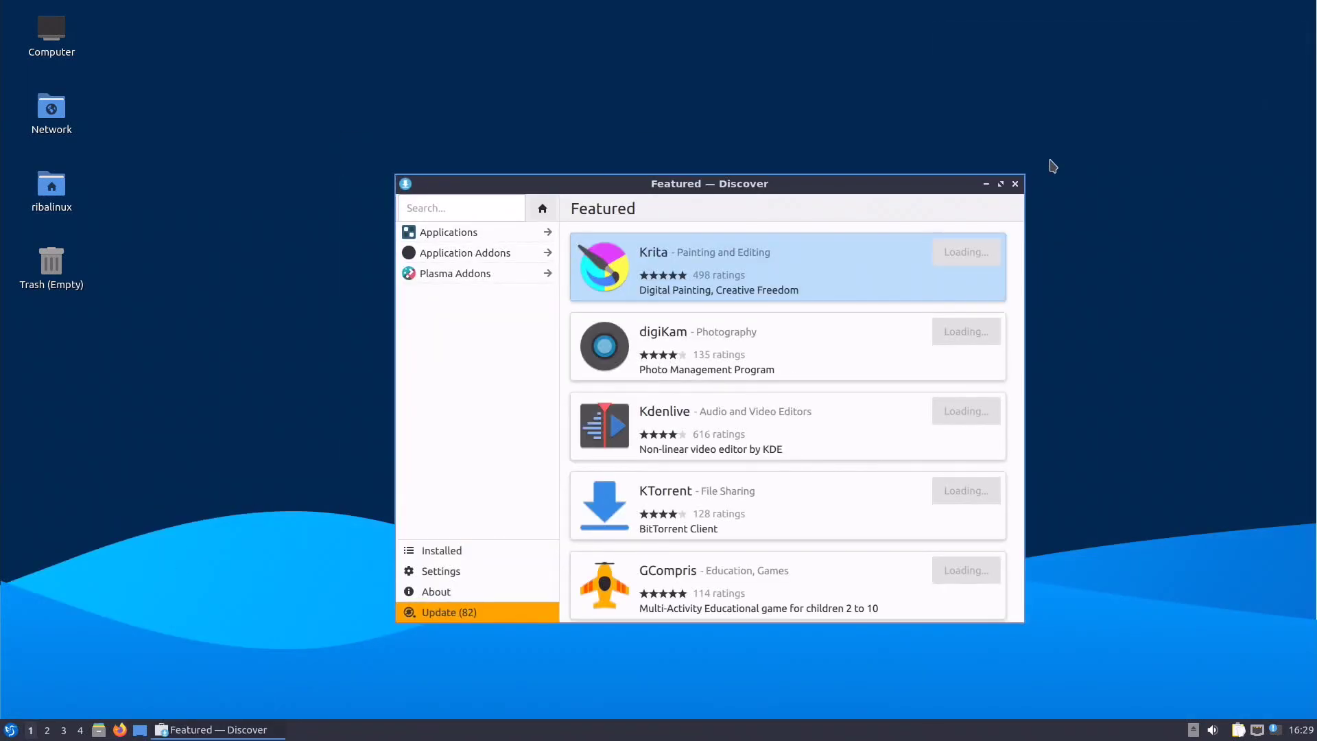
left_click(1016, 185)
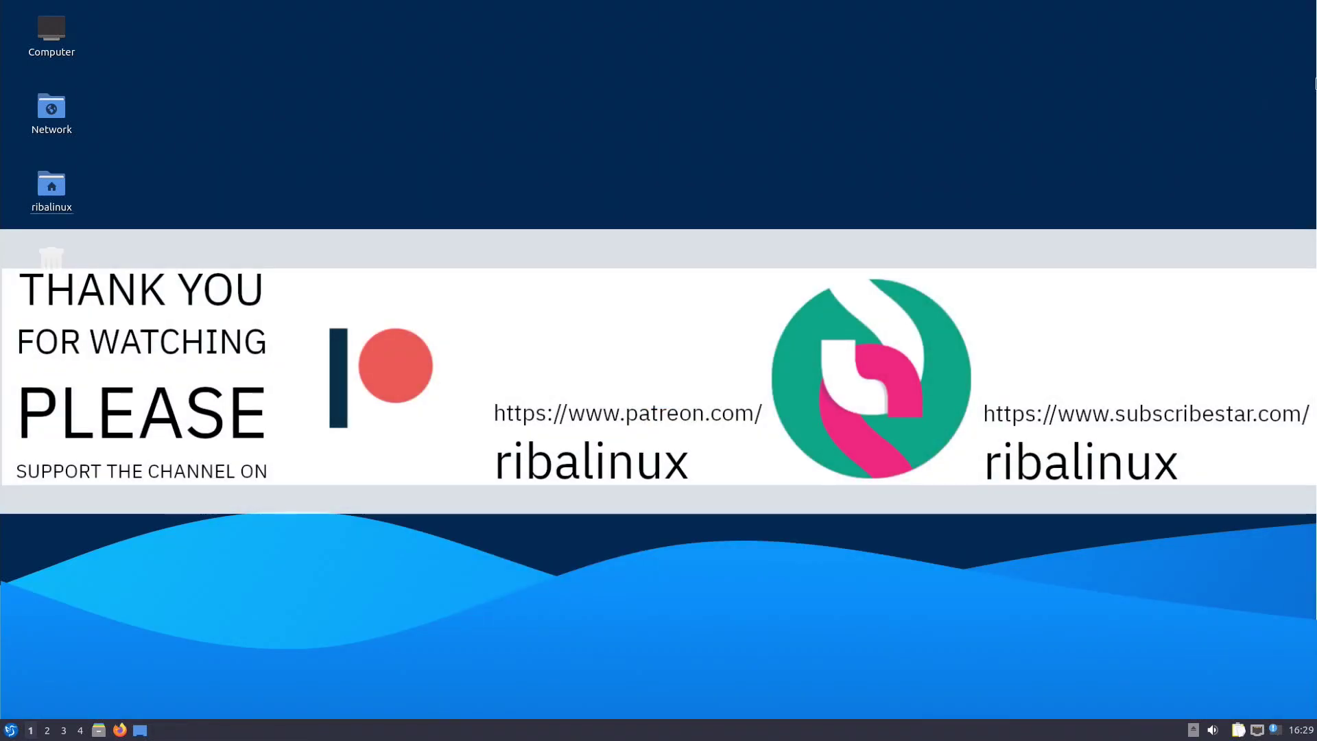